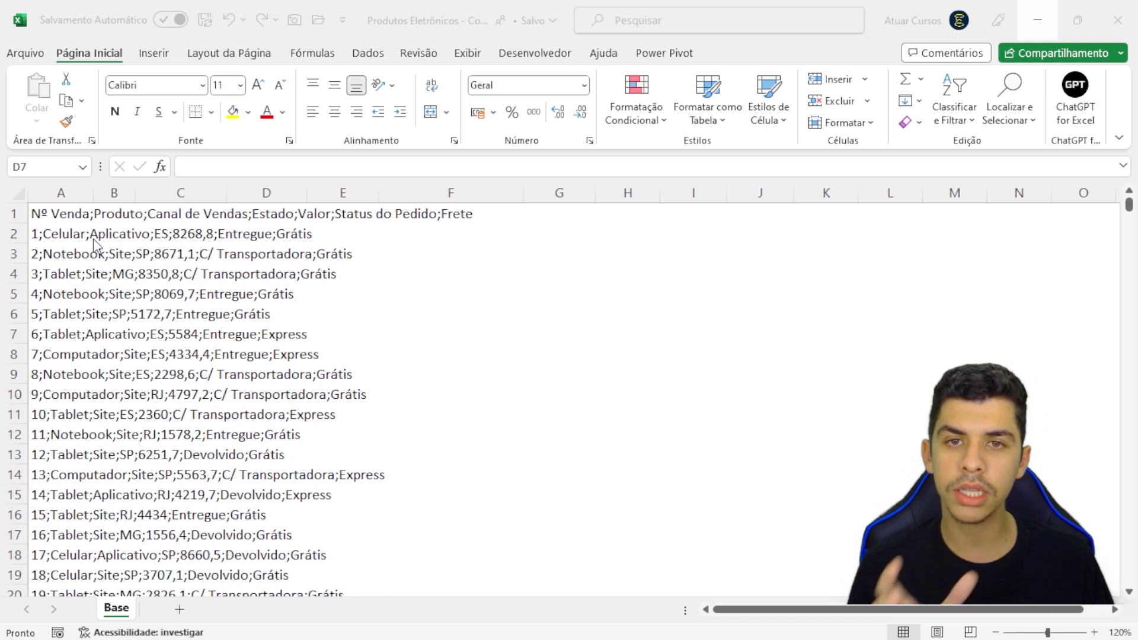
# Examine how the field names in header cell A1 are separated and compare them with the first record in A2
pyautogui.click(74, 214)
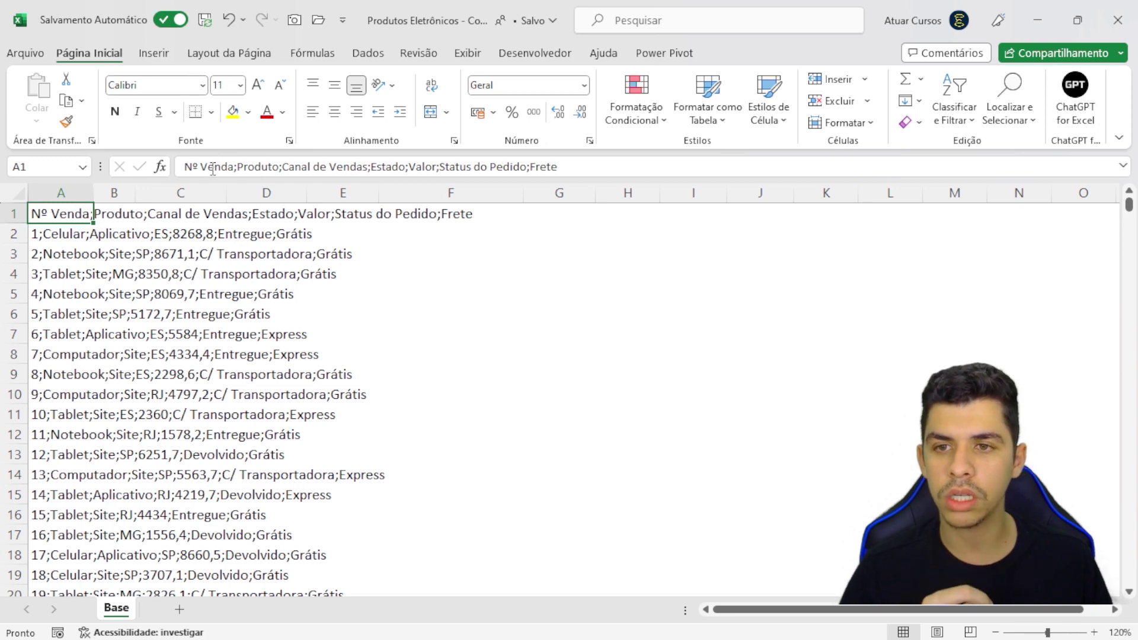
pyautogui.click(235, 168)
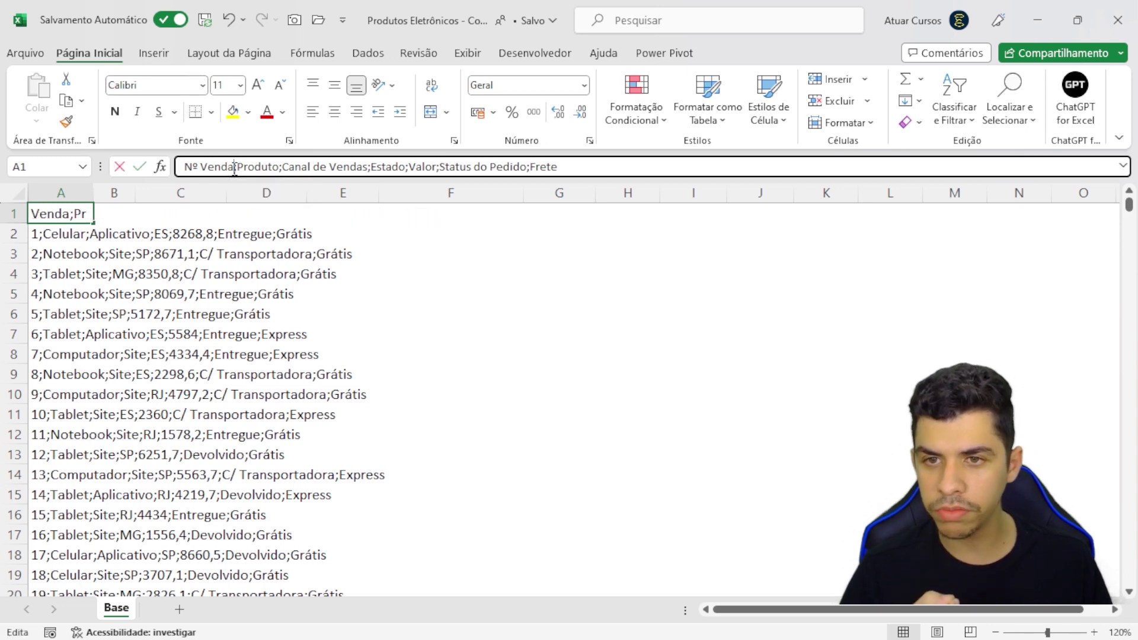
pyautogui.moveTo(238, 167); pyautogui.dragTo(278, 168)
pyautogui.click(284, 169)
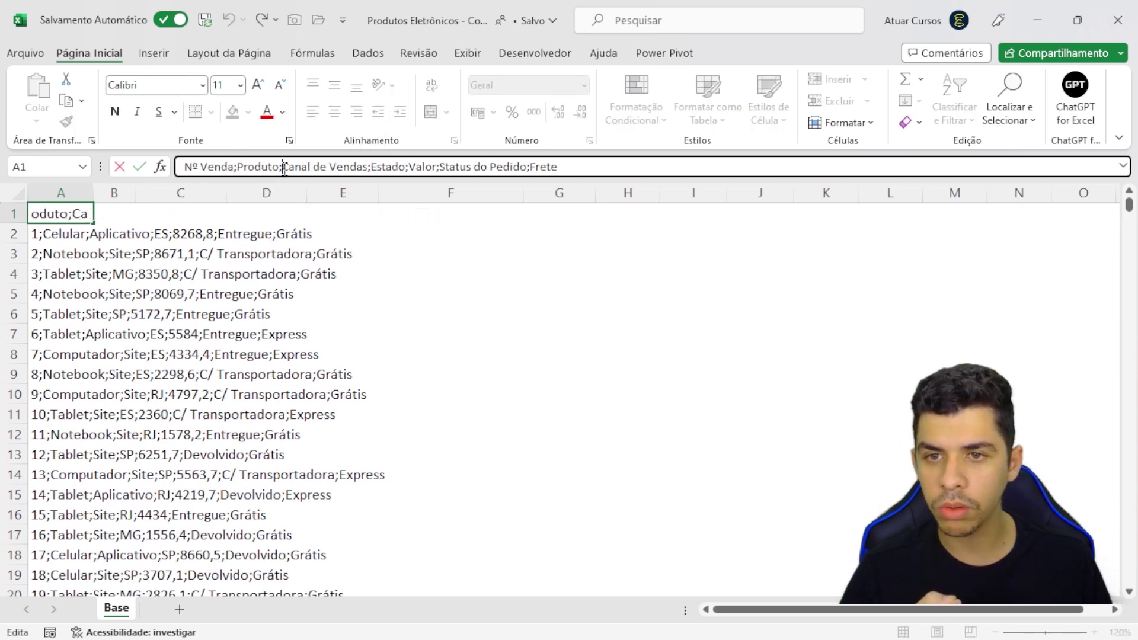
pyautogui.click(368, 167)
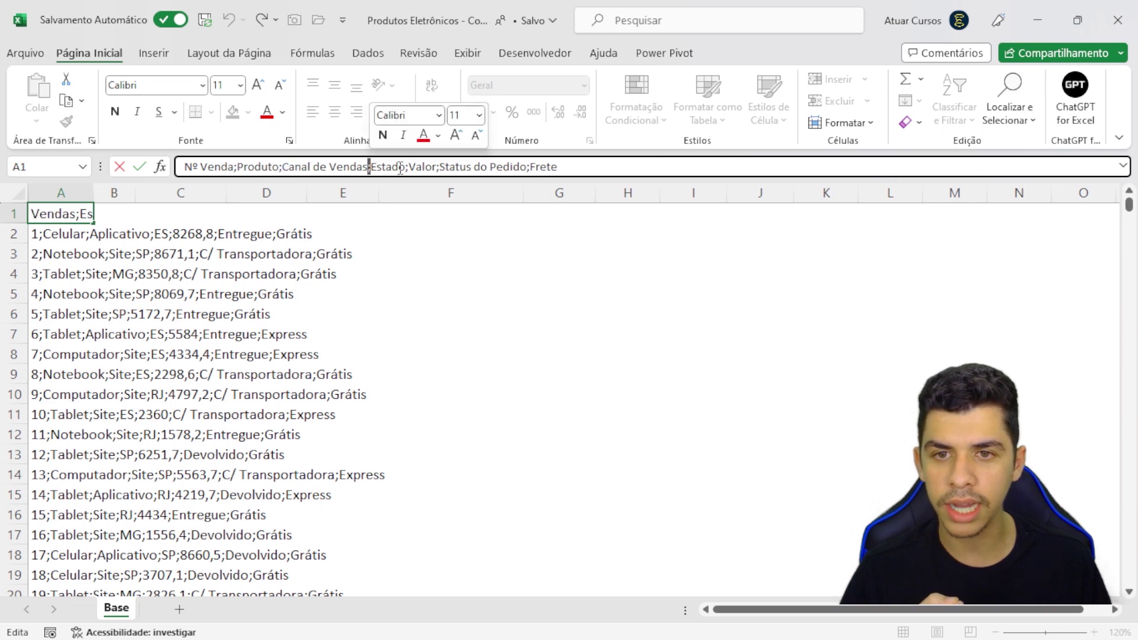
pyautogui.click(47, 239)
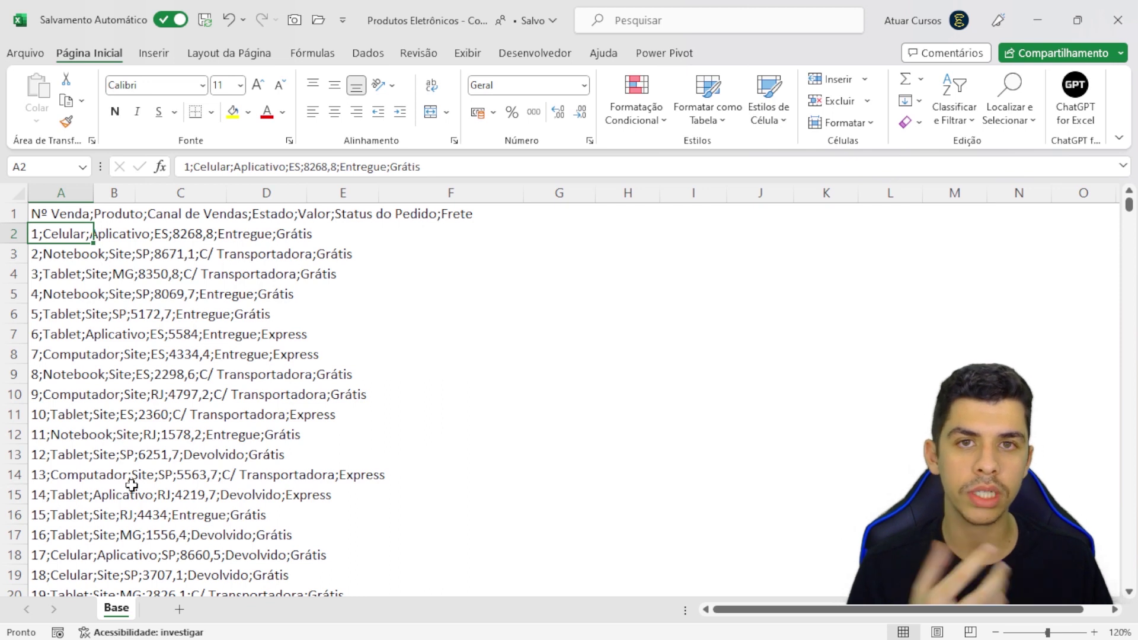
# Split the column A data from A1 downward into separate columns with Text to Columns, using only the semicolon (Ponto e vírgula) as delimiter
pyautogui.click(72, 191)
pyautogui.click(76, 216)
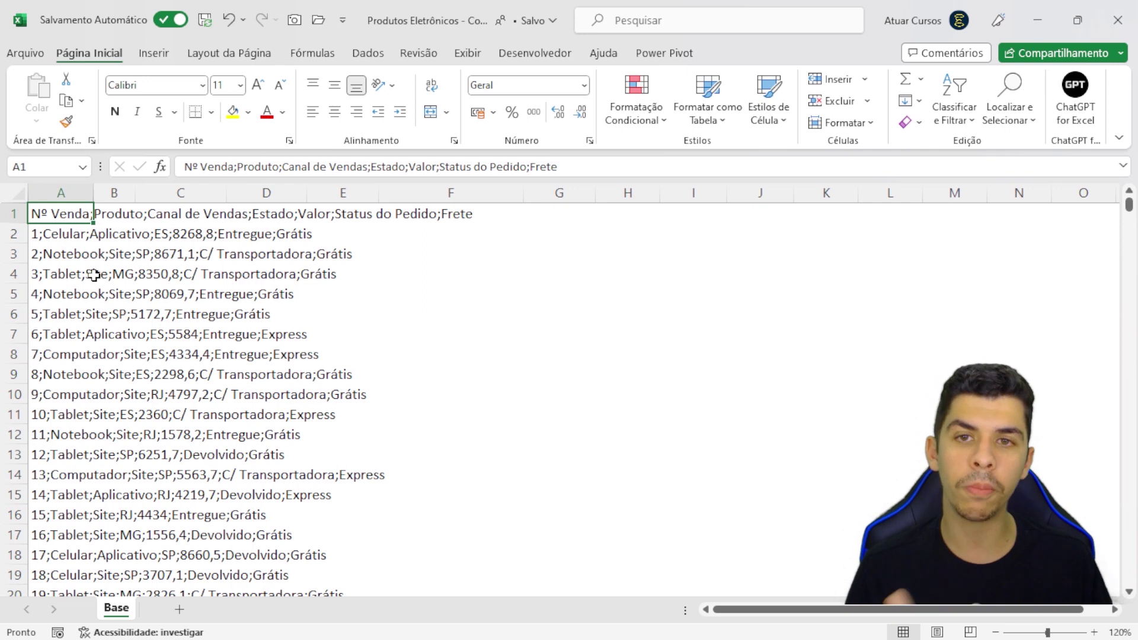
pyautogui.hotkey('ctrl', 'shift', 'Down')
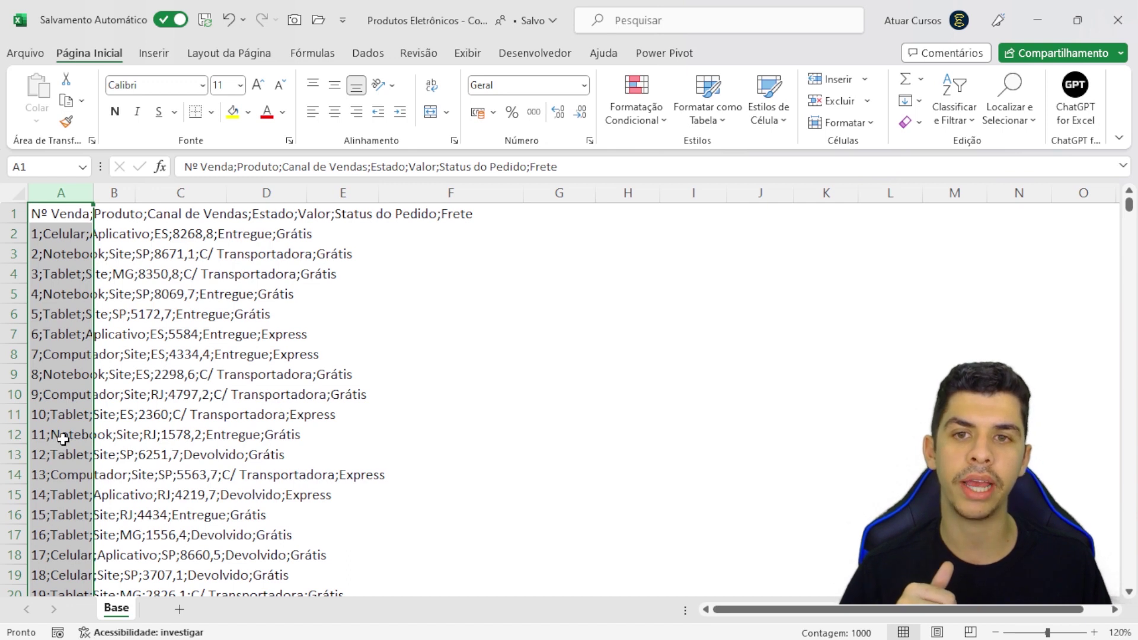
pyautogui.click(373, 58)
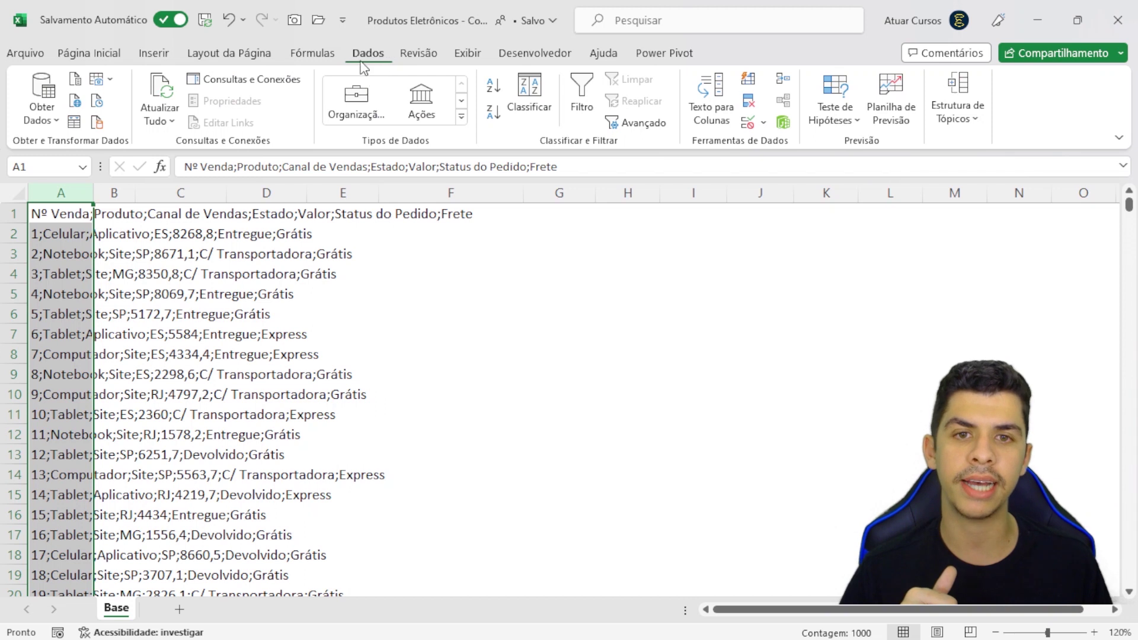
pyautogui.click(717, 106)
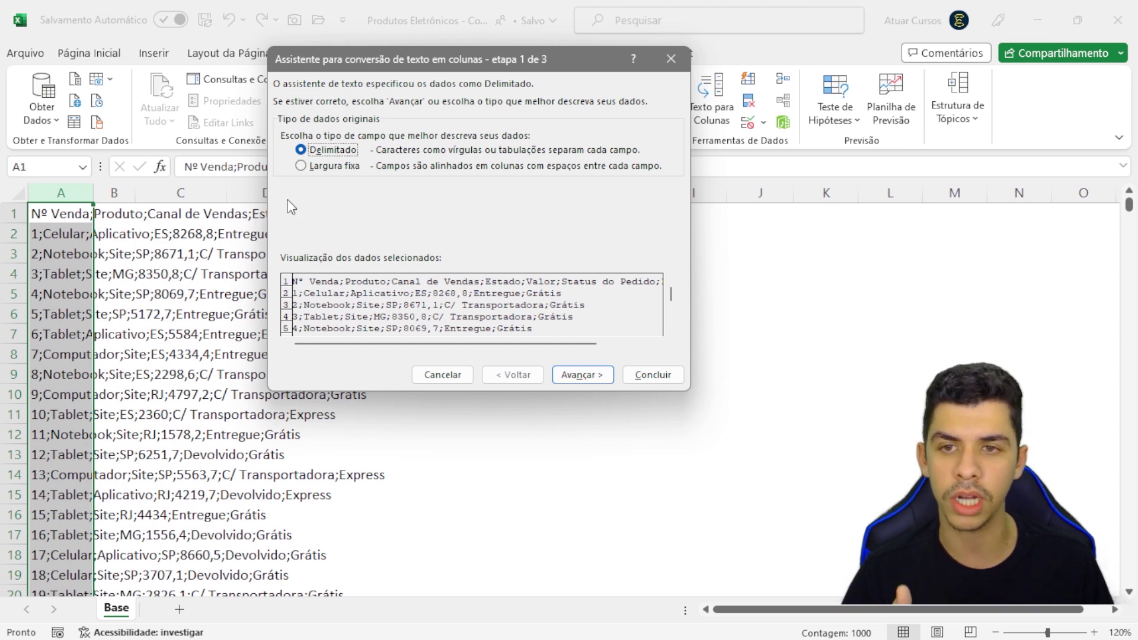
pyautogui.click(600, 375)
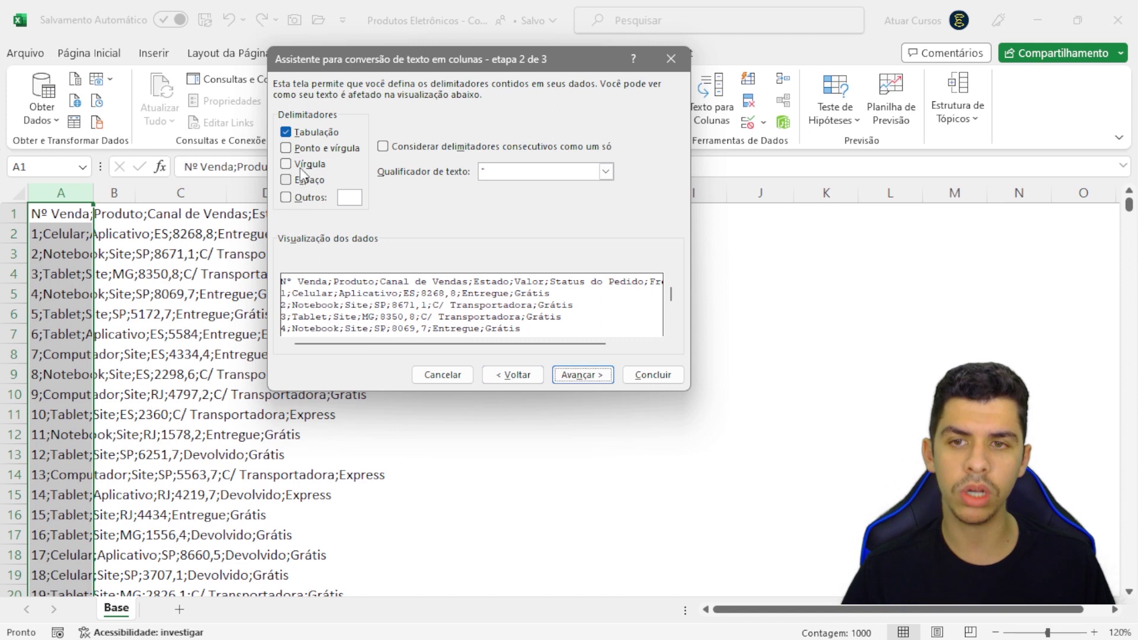
pyautogui.click(286, 133)
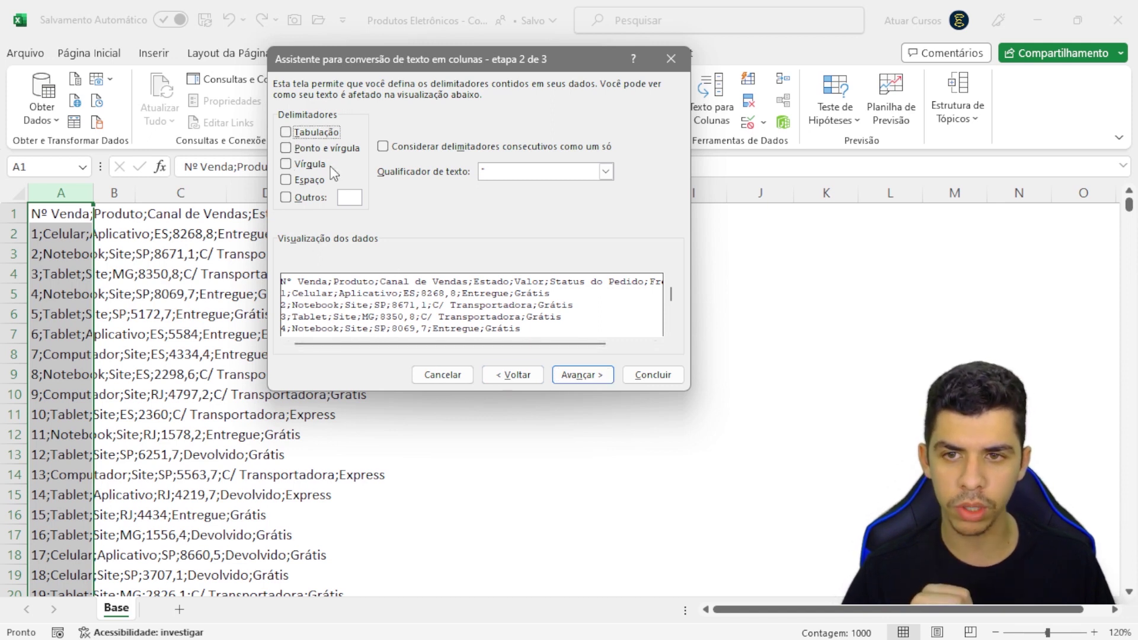
pyautogui.click(297, 149)
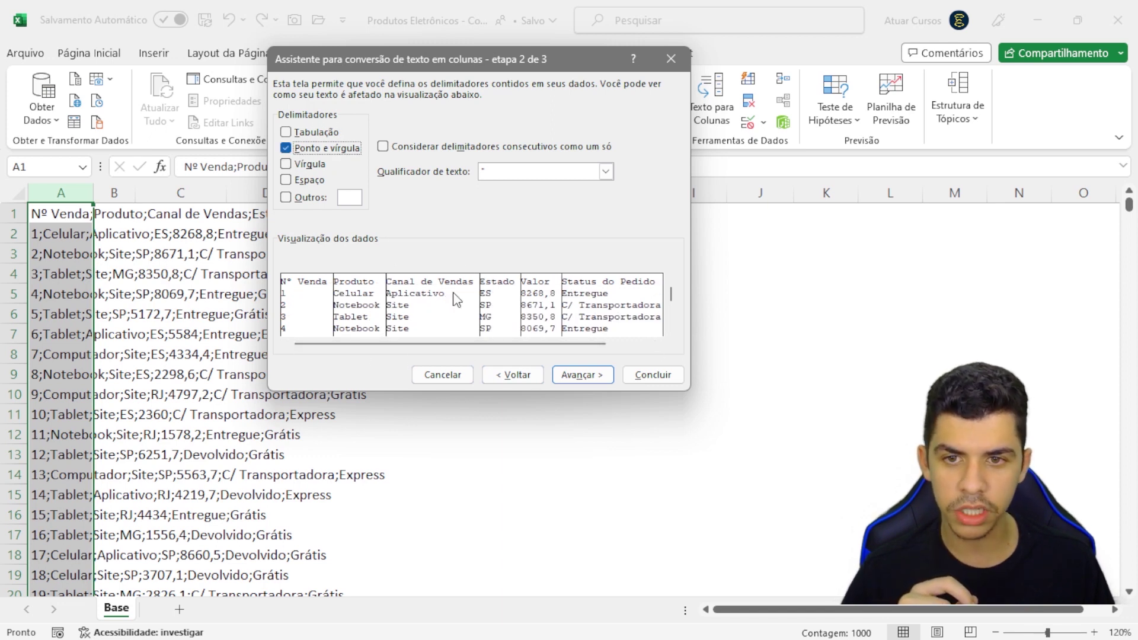
pyautogui.click(583, 377)
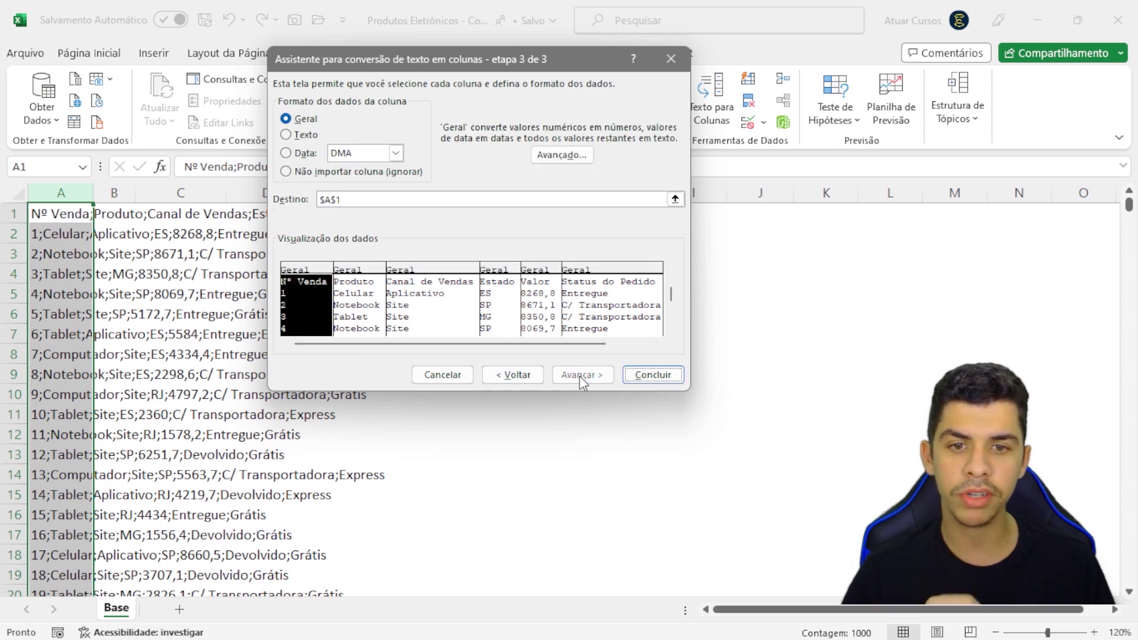
pyautogui.click(654, 376)
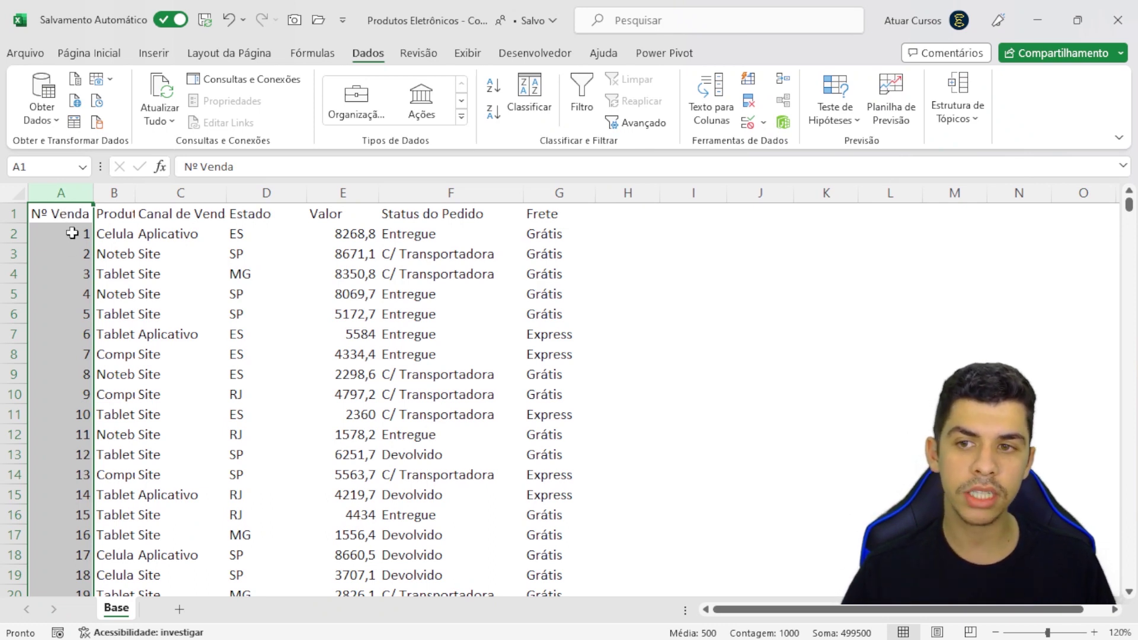
# Center the whole table in columns A to G horizontally and vertically, and autofit its column widths
pyautogui.scroll(-3, 163, 329)
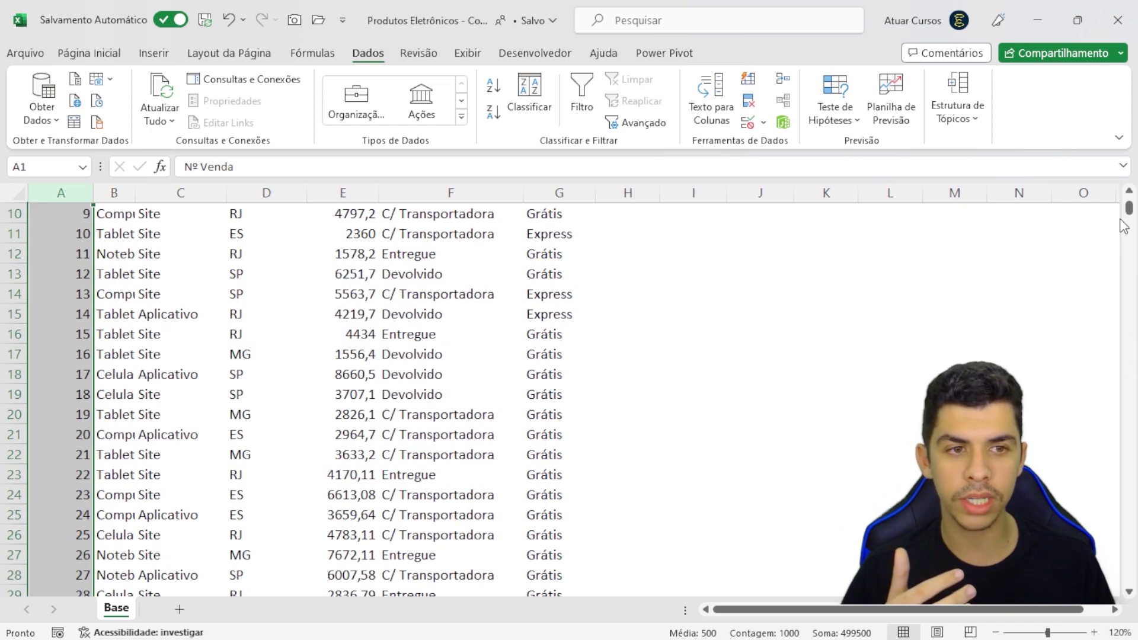
pyautogui.moveTo(1129, 209); pyautogui.dragTo(1129, 578)
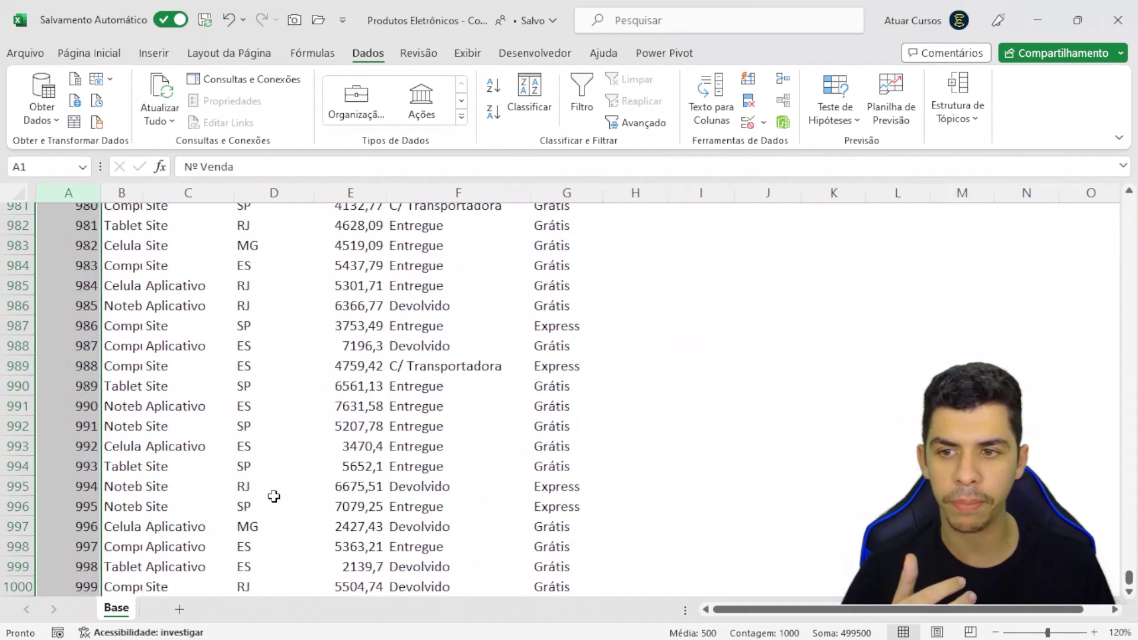
pyautogui.scroll(-18, 261, 474)
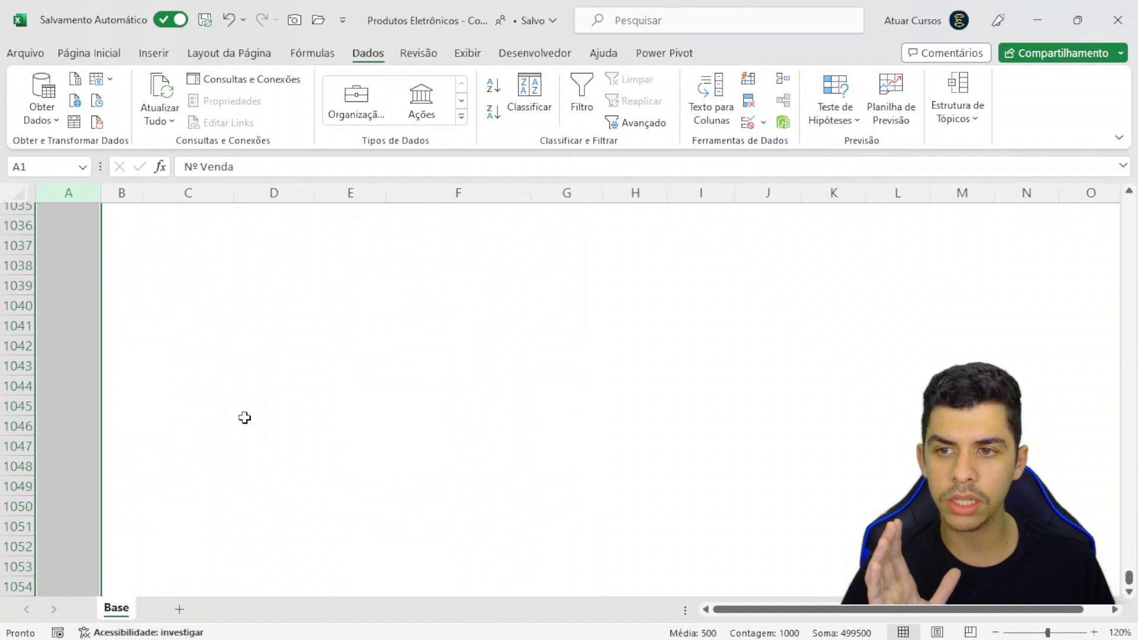
pyautogui.scroll(8, 245, 418)
pyautogui.moveTo(1128, 574); pyautogui.dragTo(1126, 184)
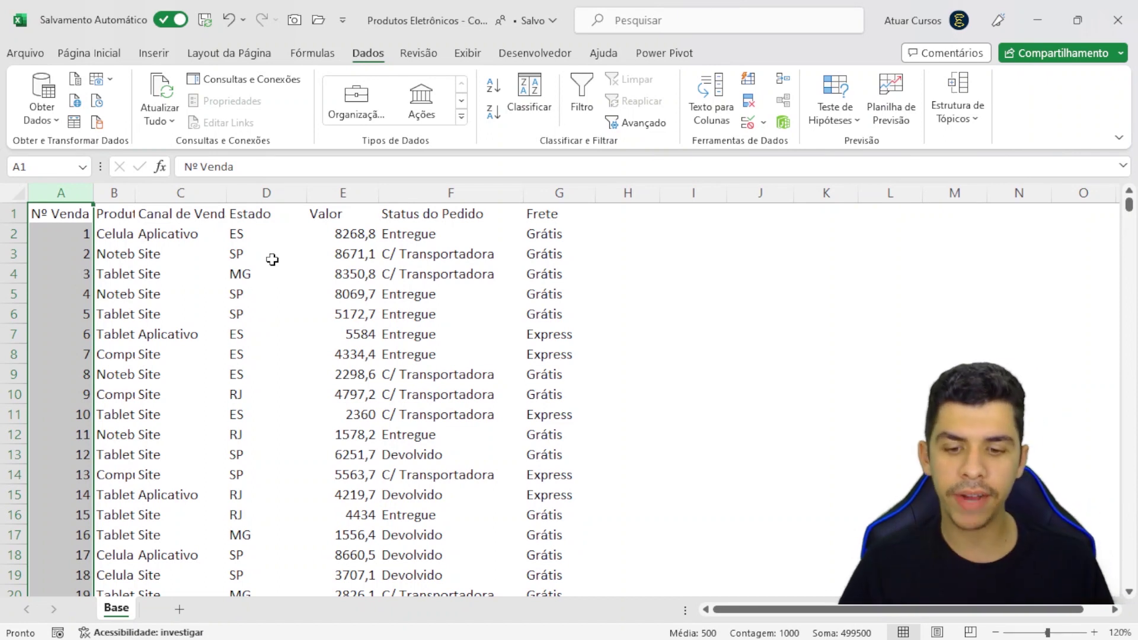
pyautogui.hotkey('ctrl', 'shift', 'Right')
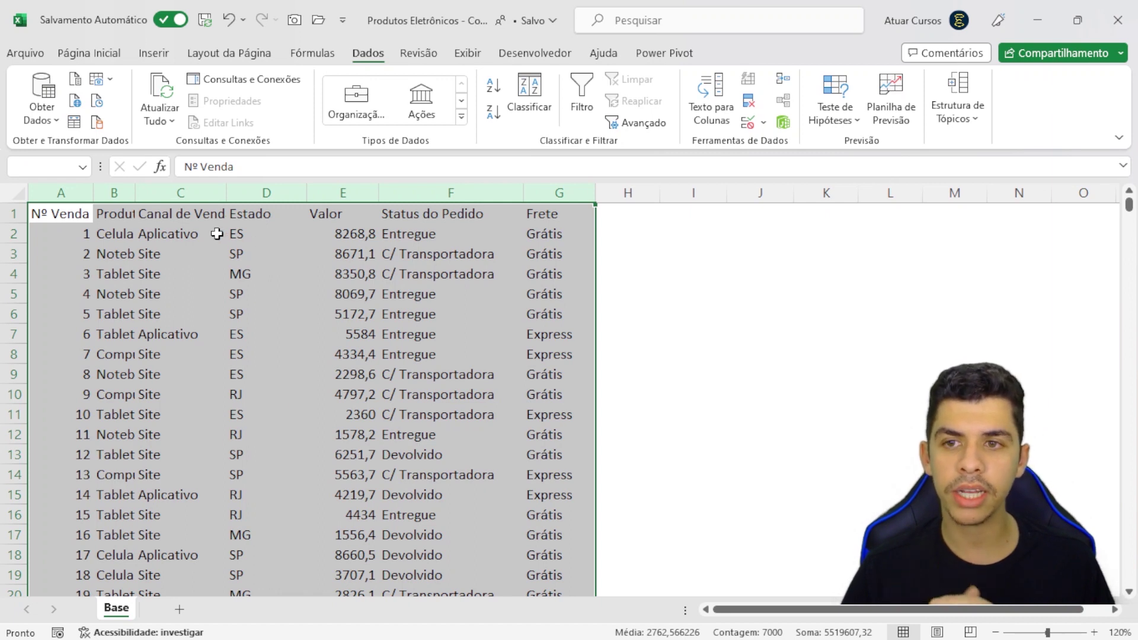
pyautogui.click(107, 60)
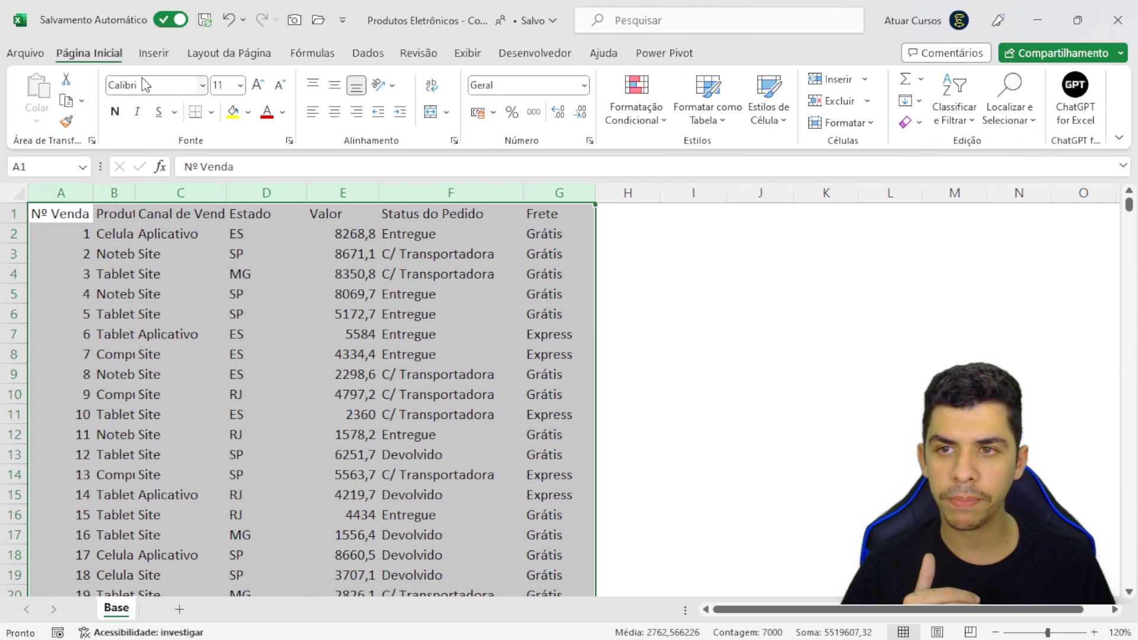
pyautogui.click(335, 113)
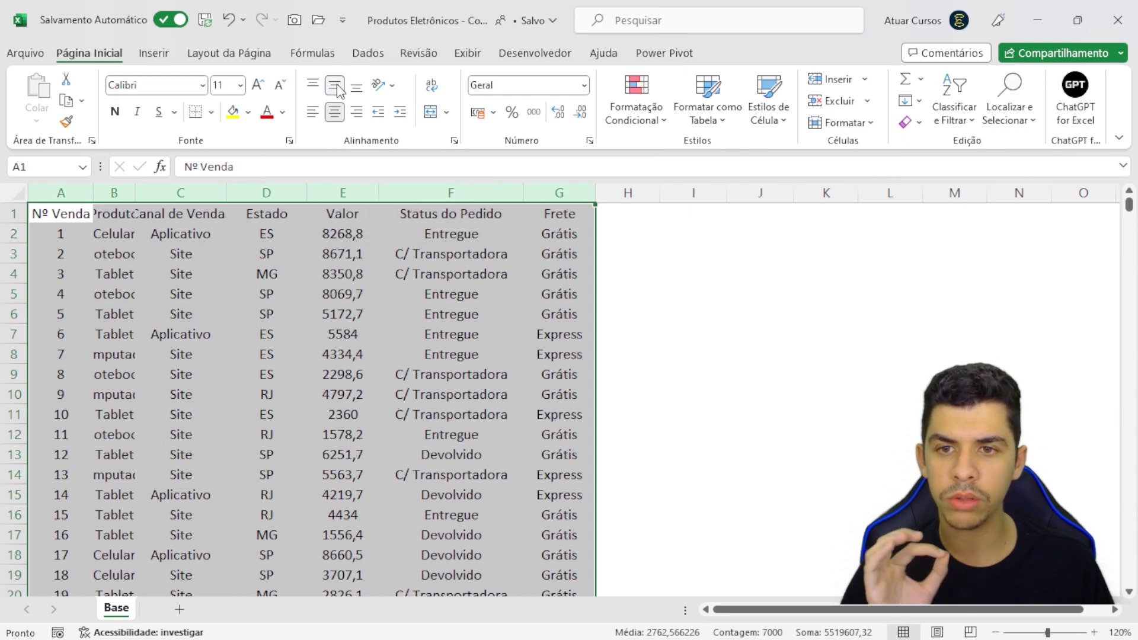
pyautogui.click(335, 84)
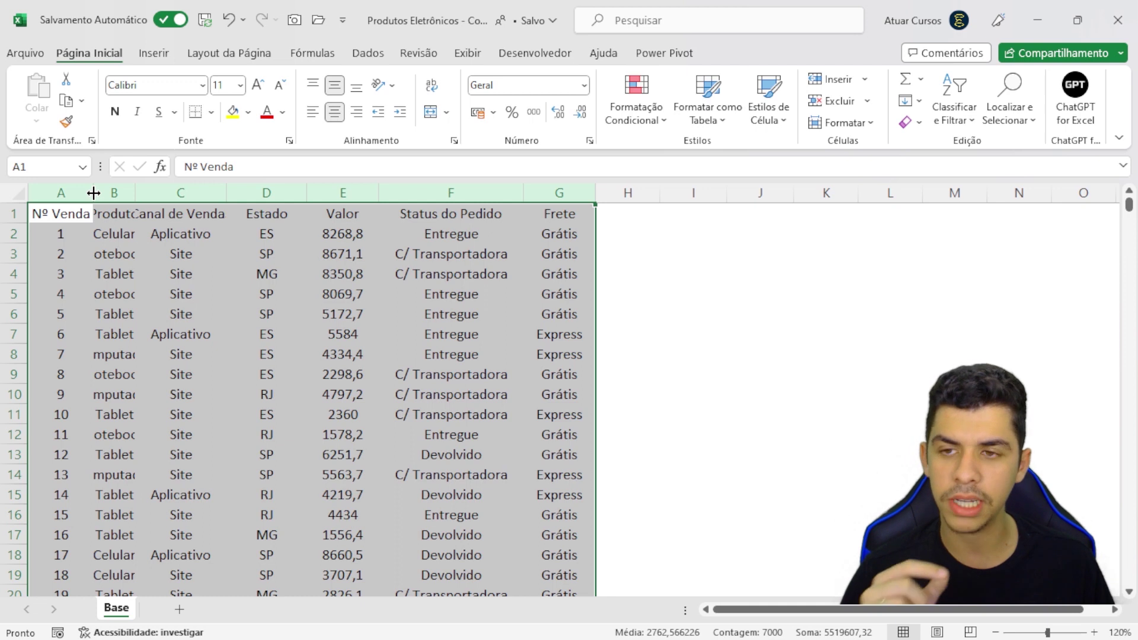
pyautogui.doubleClick(94, 193)
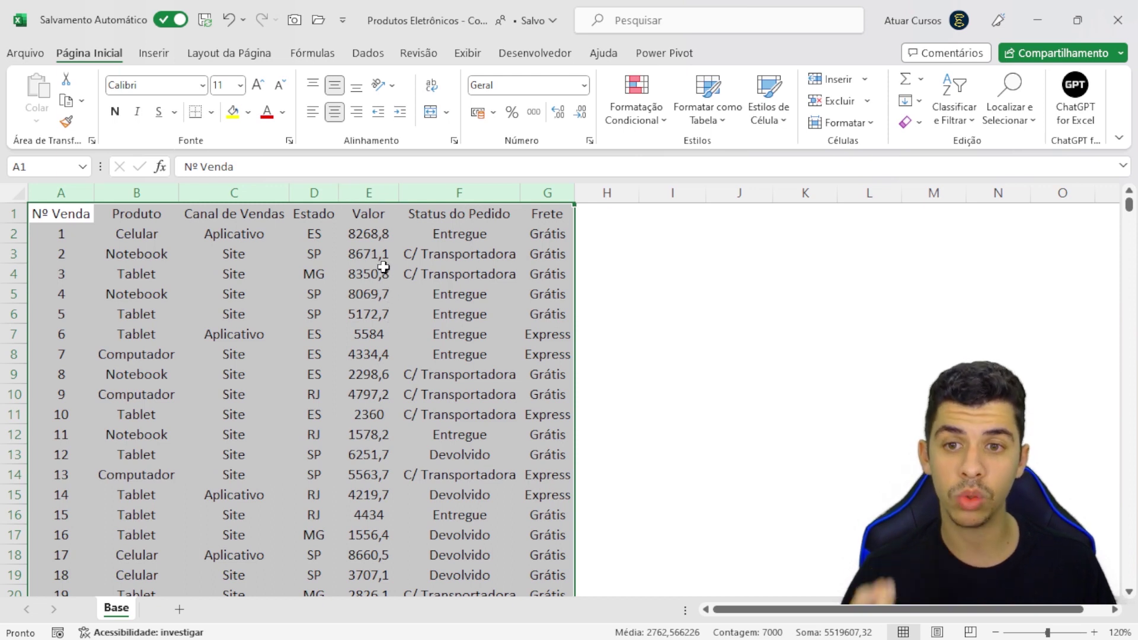
# Try the number, time, date, currency and percentage formats on the Valor column, autofit its width, and settle on the Número format
pyautogui.click(373, 188)
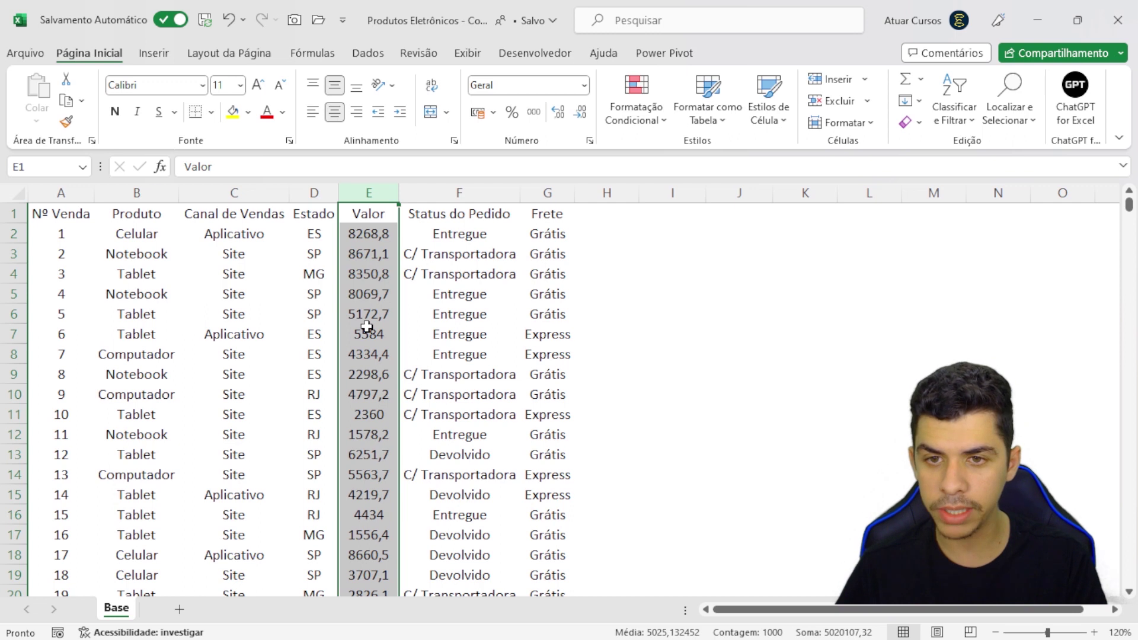
pyautogui.hotkey('ctrl', 'shift', '1')
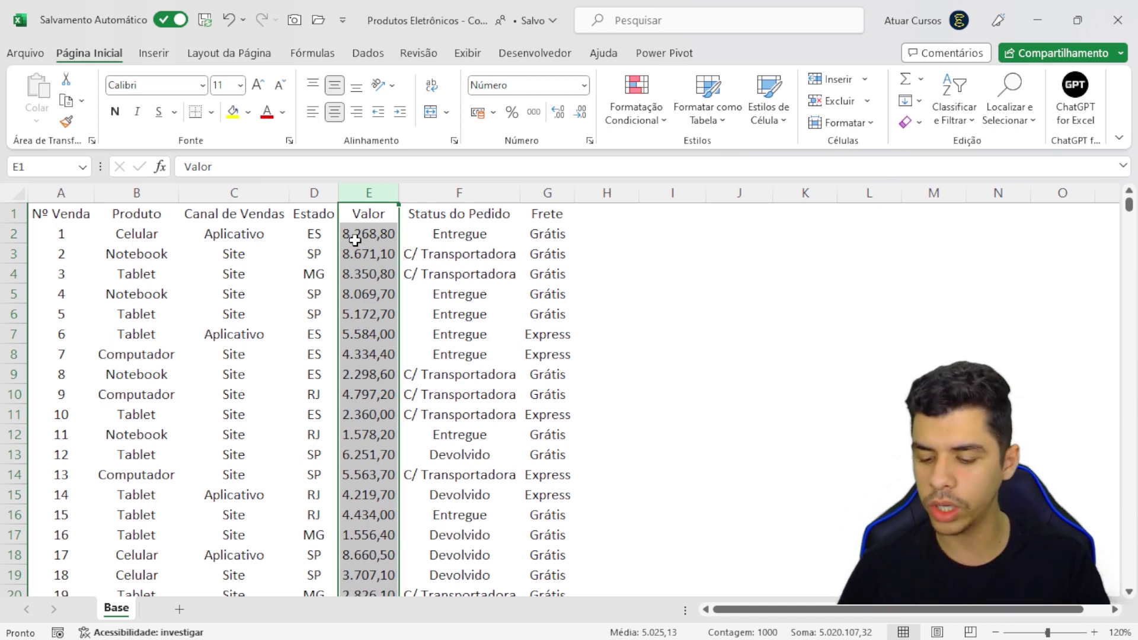
pyautogui.hotkey('ctrl', 'shift', '2')
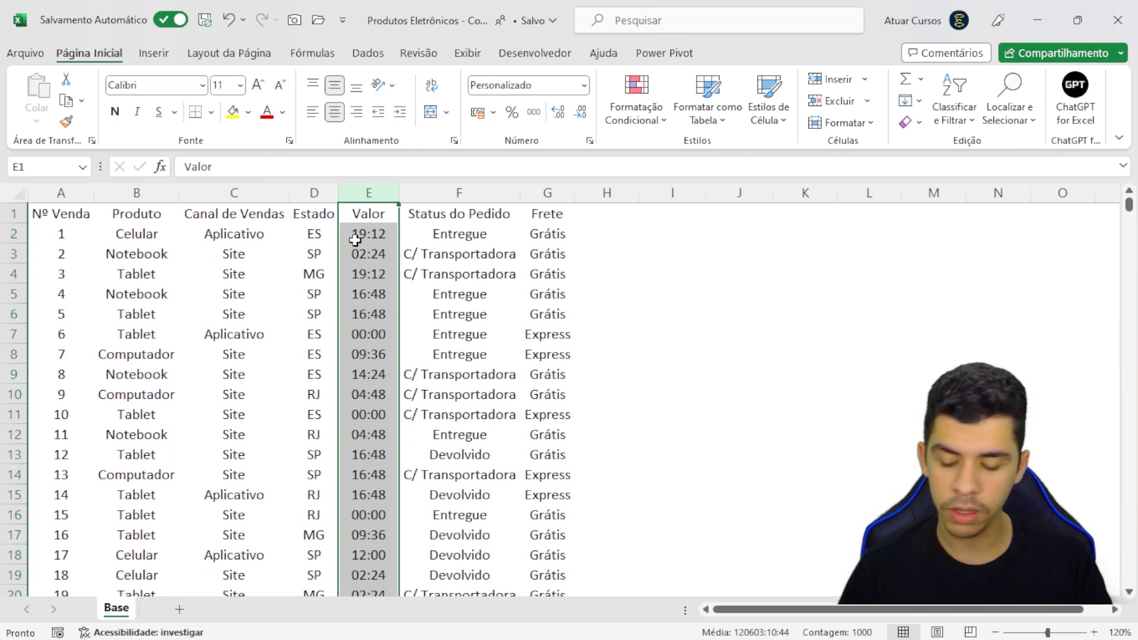
pyautogui.hotkey('ctrl', 'shift', '3')
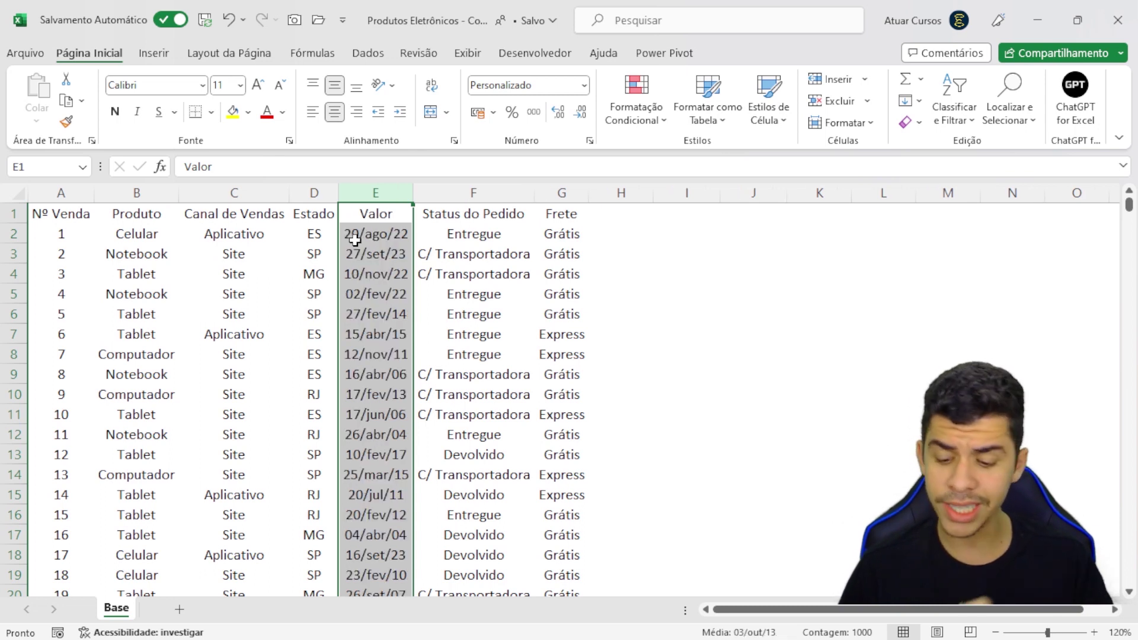
pyautogui.hotkey('ctrl', 'shift', '4')
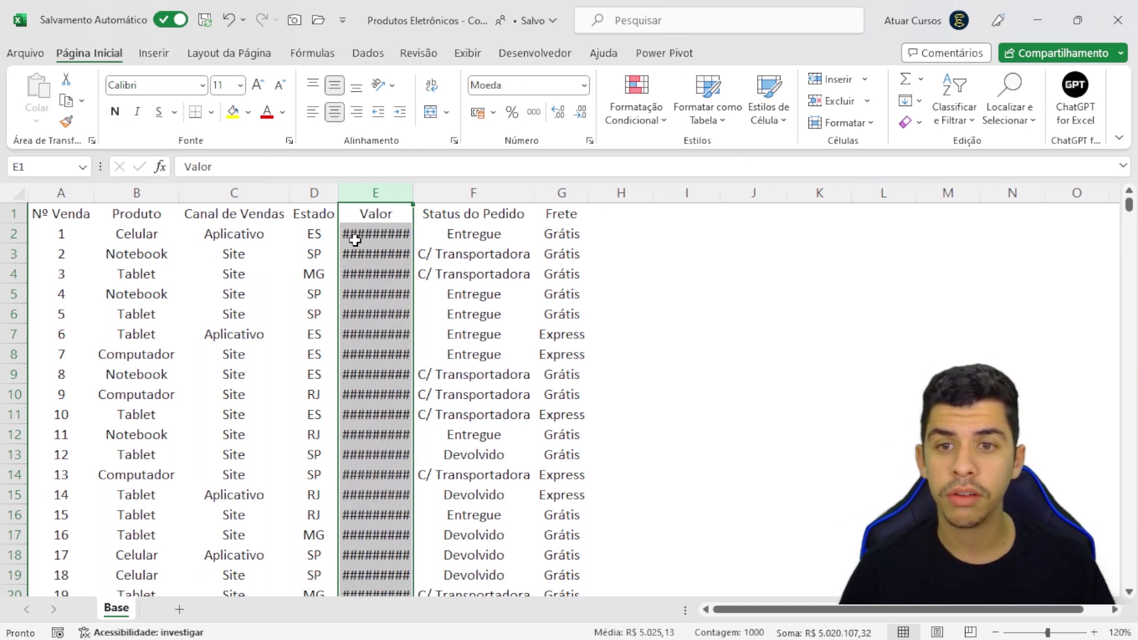
pyautogui.doubleClick(413, 193)
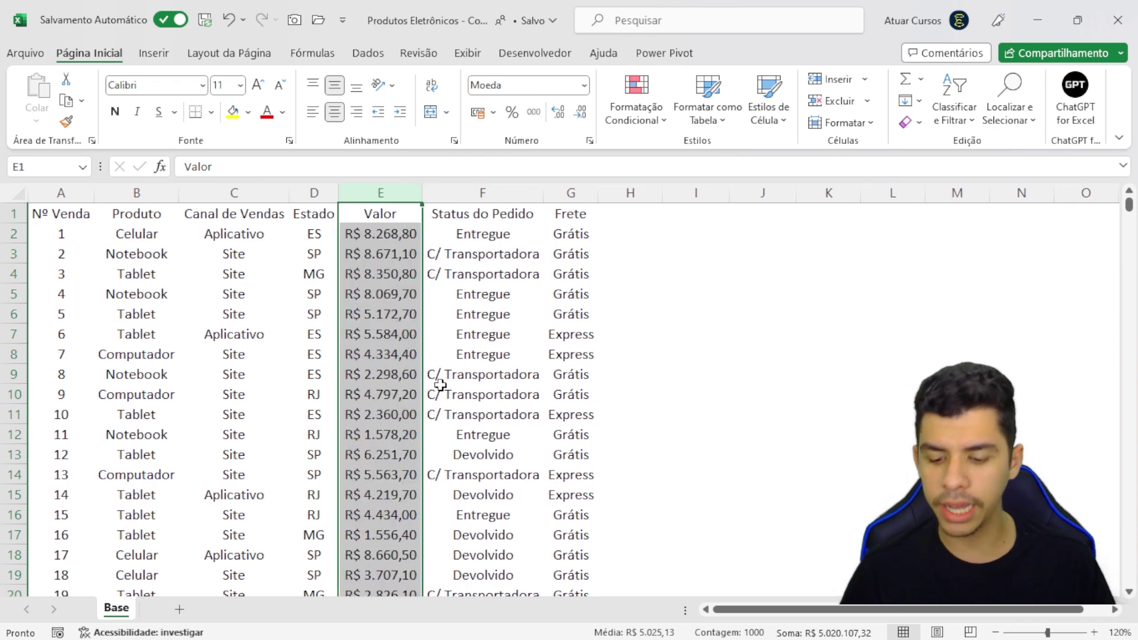
pyautogui.hotkey('ctrl', 'shift', '5')
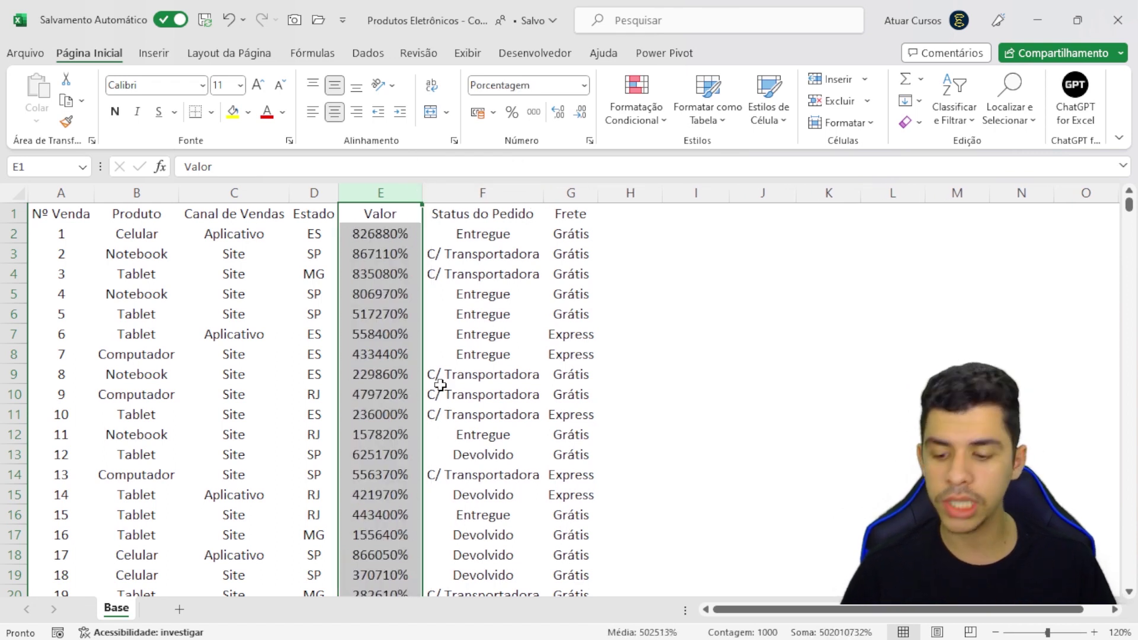
pyautogui.hotkey('ctrl', 'shift', '1')
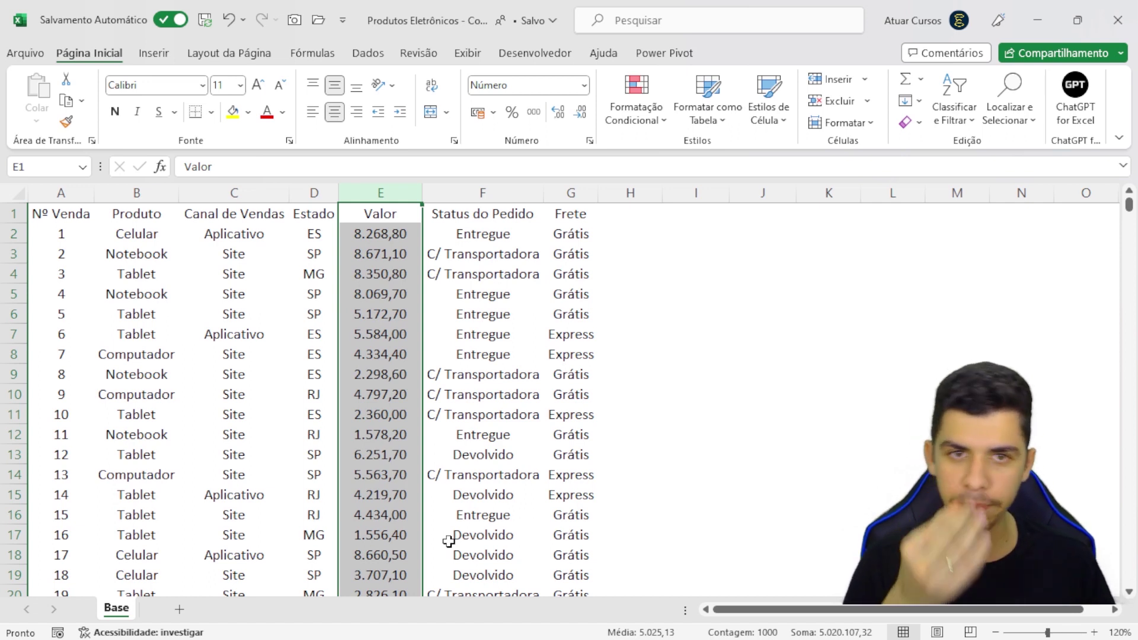
pyautogui.click(80, 218)
pyautogui.moveTo(80, 218); pyautogui.dragTo(593, 535)
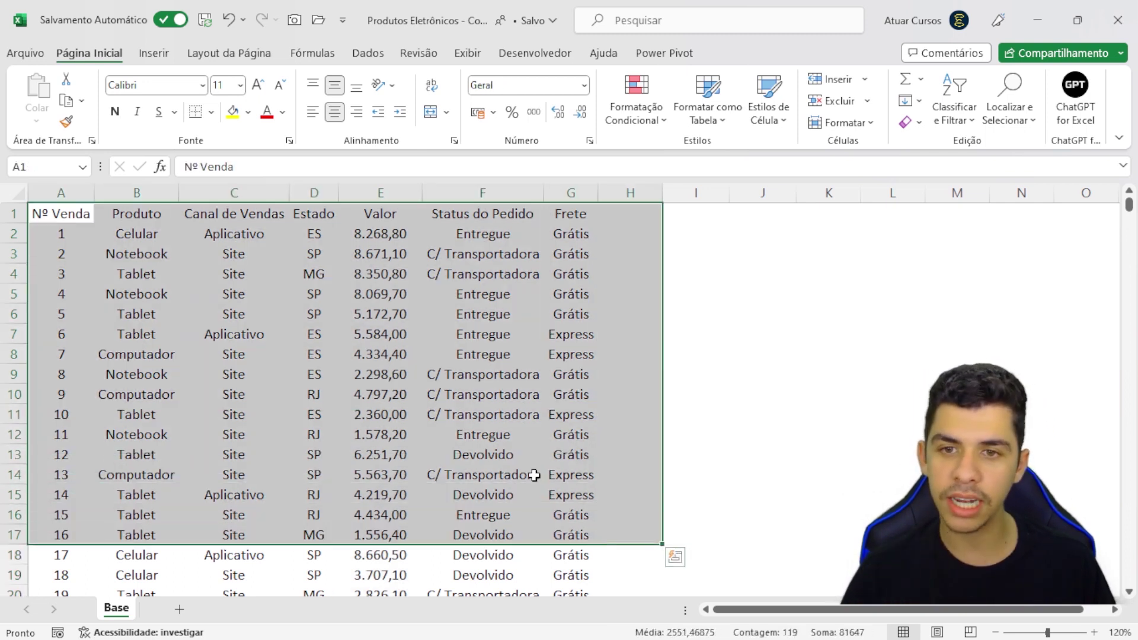
pyautogui.click(474, 360)
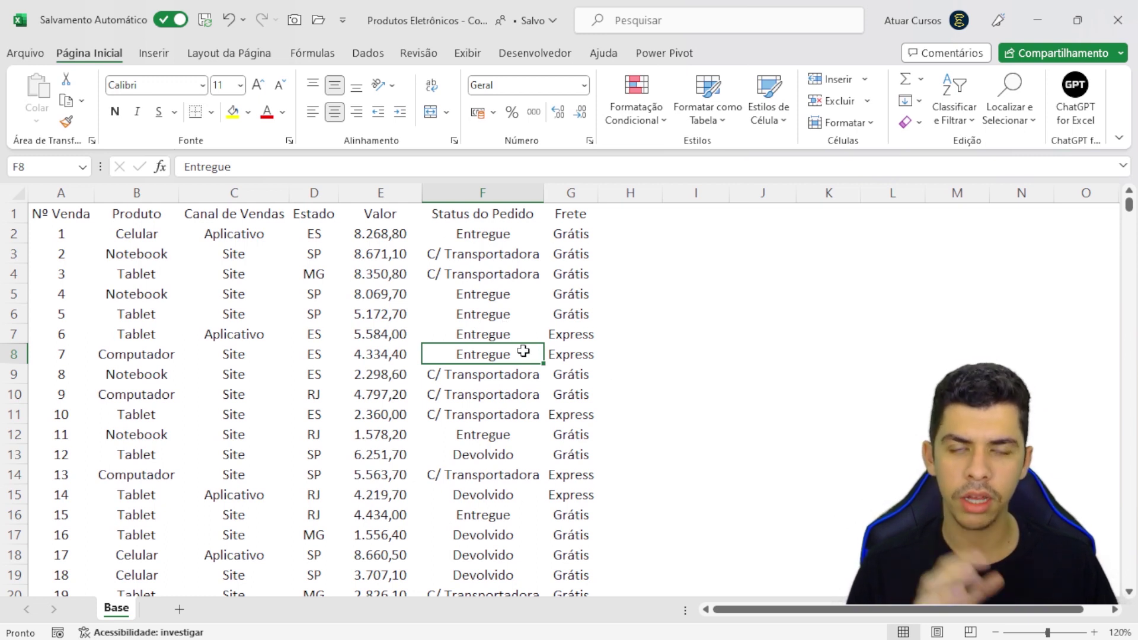
pyautogui.click(314, 315)
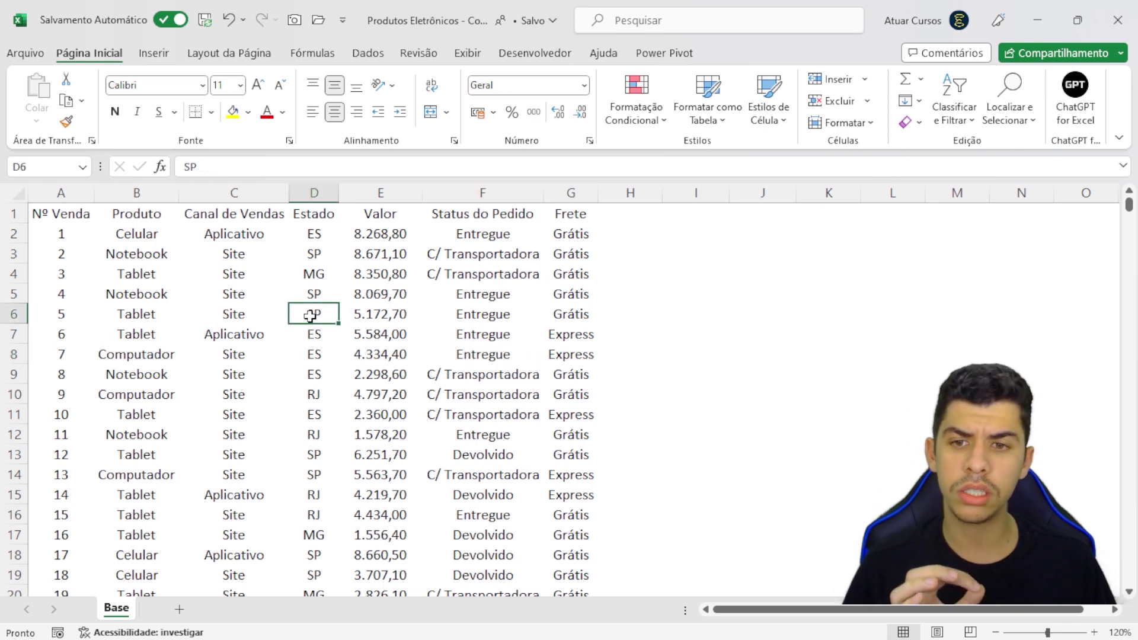
pyautogui.click(234, 475)
pyautogui.click(314, 294)
pyautogui.click(483, 435)
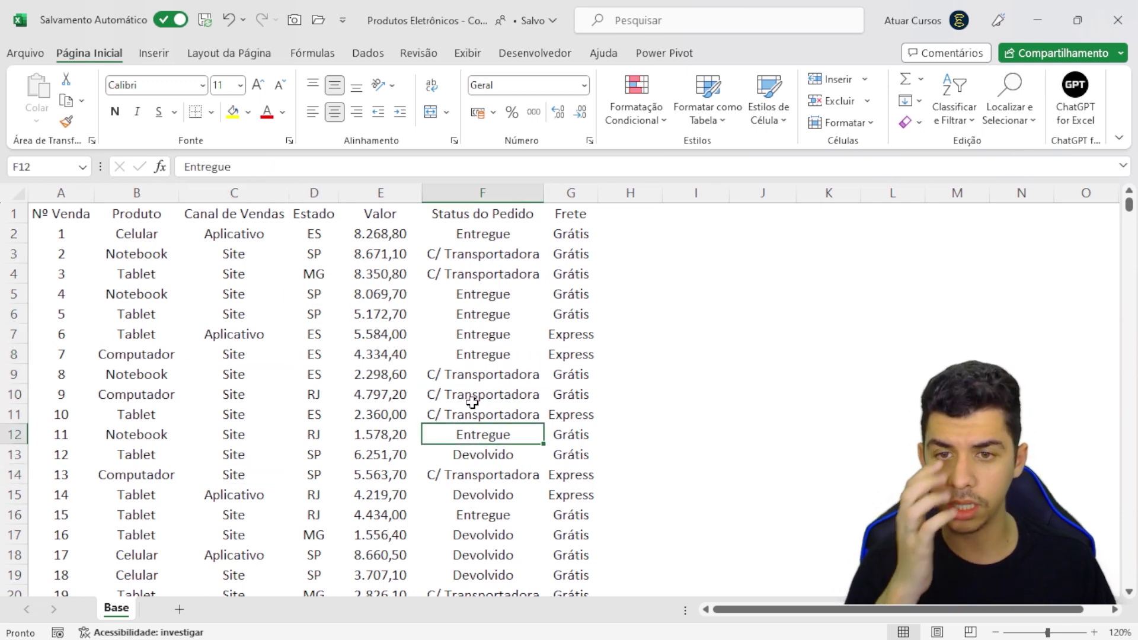
# Format the whole data range A1:G1000 as a table with headers, using the style Branco, Estilo de Tabela Média 1
pyautogui.click(380, 314)
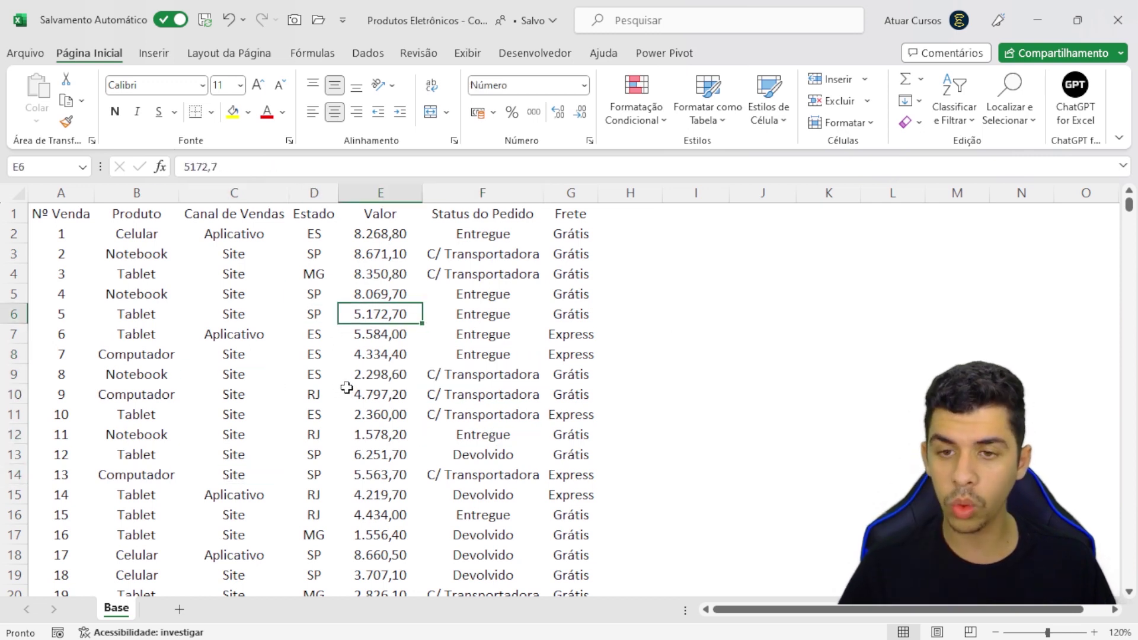
pyautogui.hotkey('ctrl', 'a')
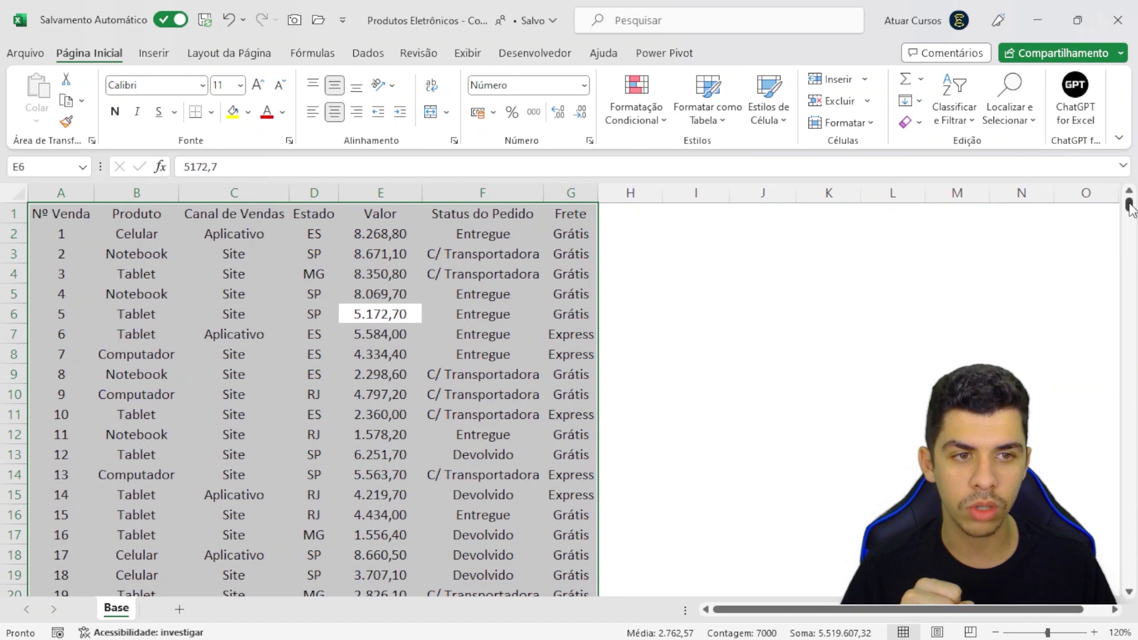
pyautogui.moveTo(1129, 205); pyautogui.dragTo(1129, 574)
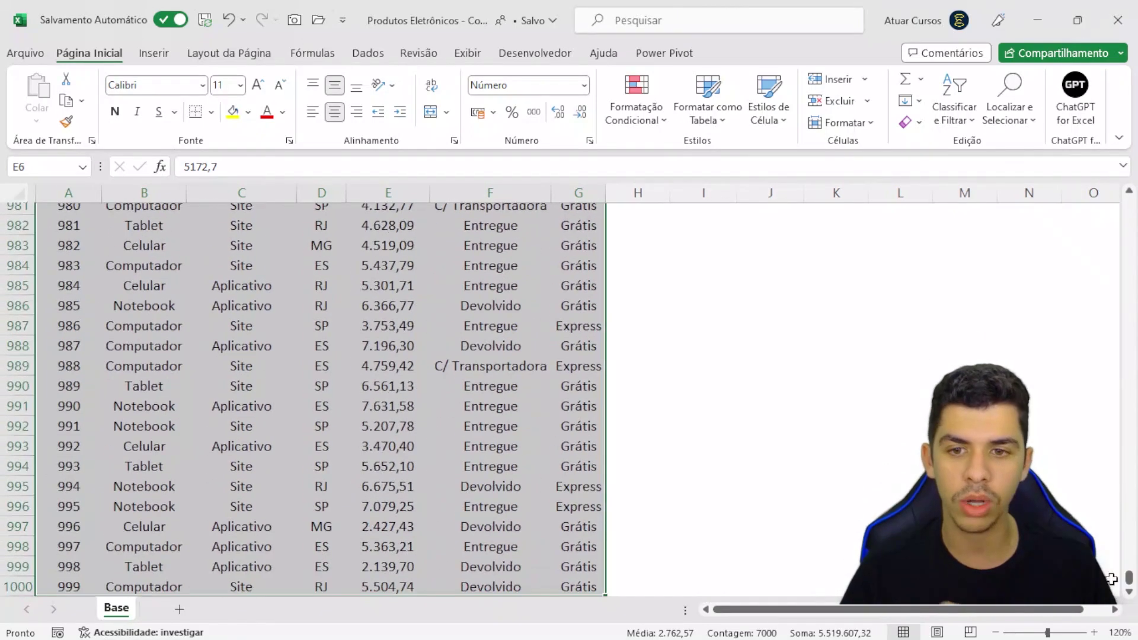
pyautogui.scroll(-1, 440, 462)
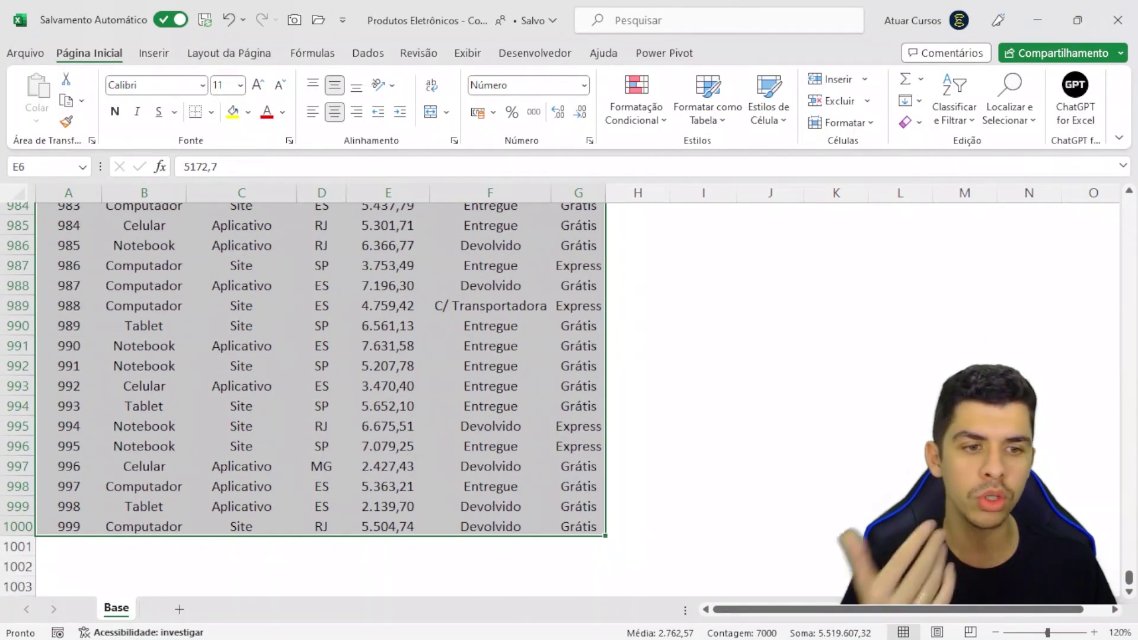
pyautogui.hotkey('ctrl', 'BackSpace')
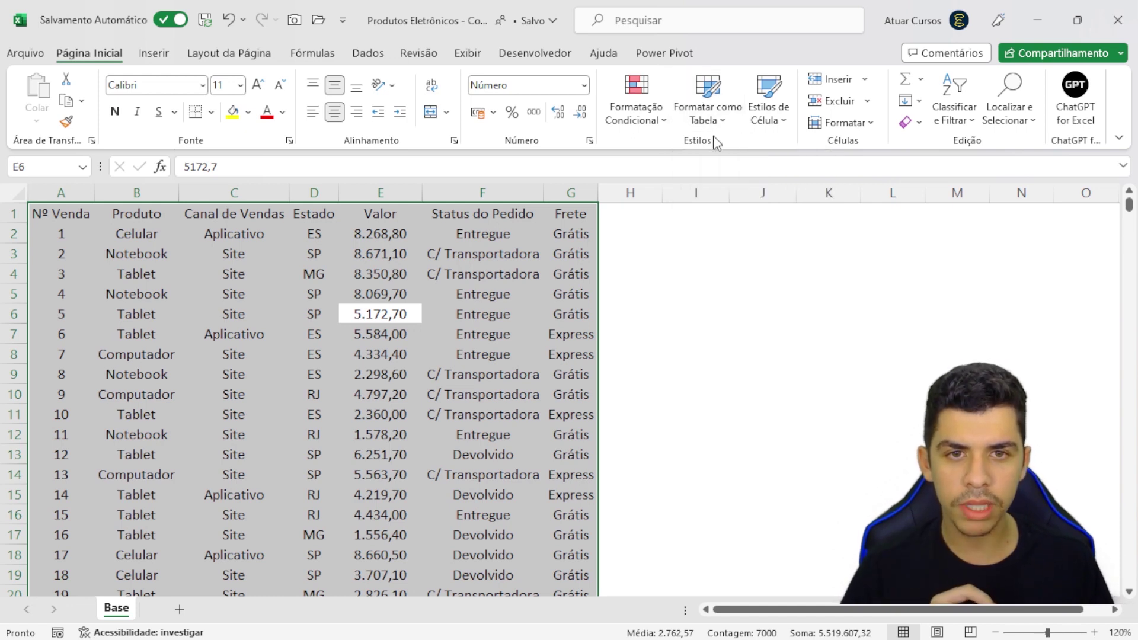
pyautogui.click(718, 123)
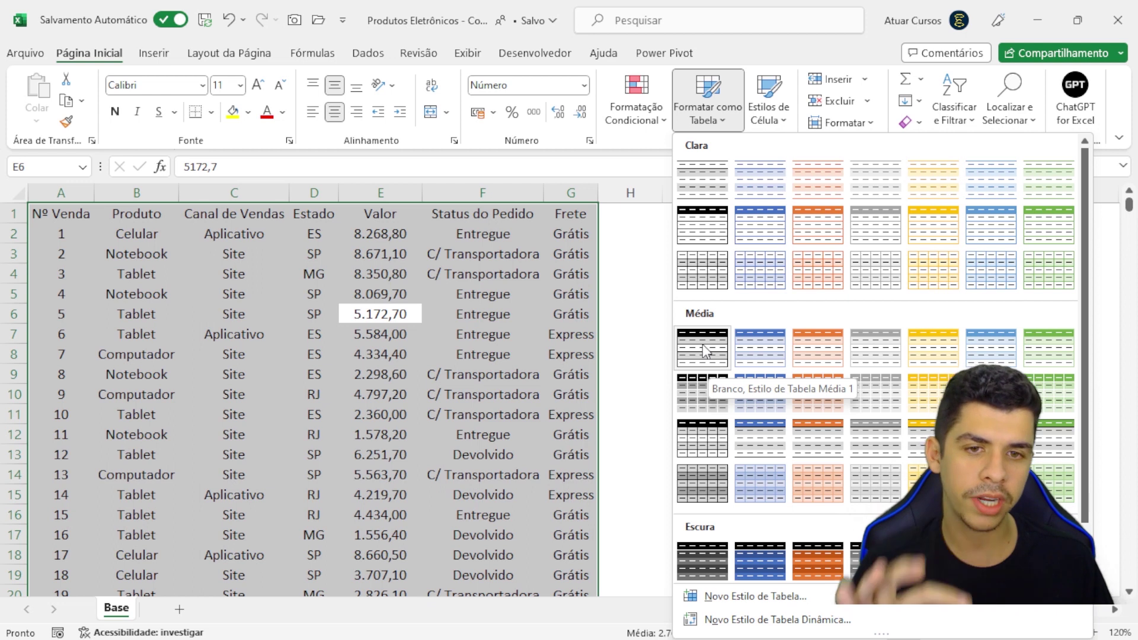
pyautogui.click(710, 356)
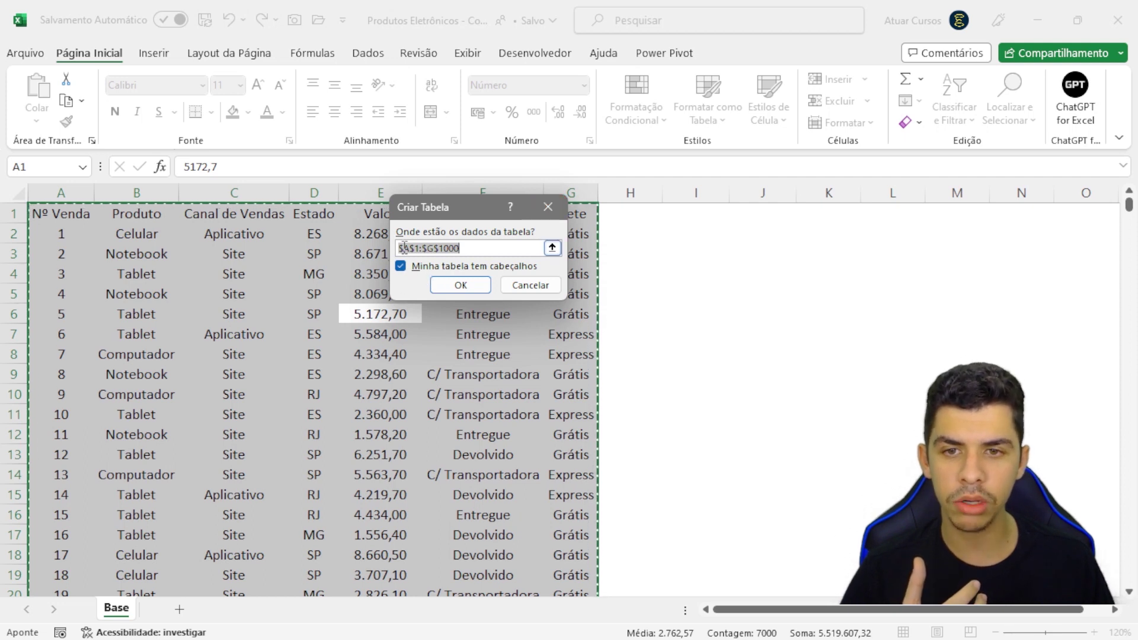
pyautogui.click(463, 287)
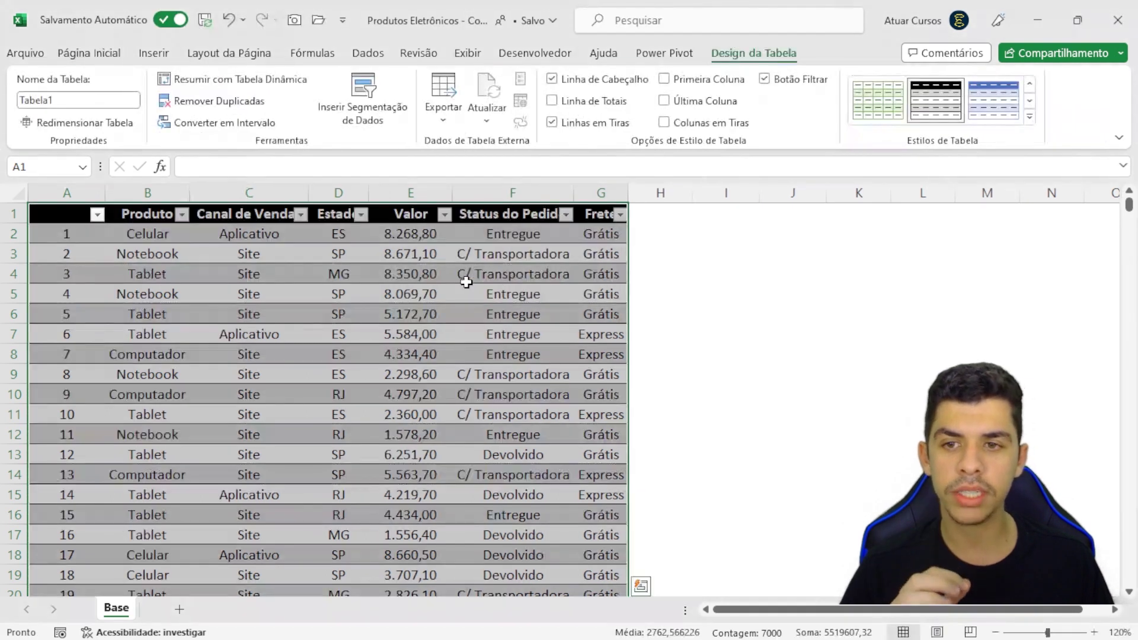
# Examine the new table's header row and banded records, including the Nº Venda header in A1
pyautogui.click(156, 252)
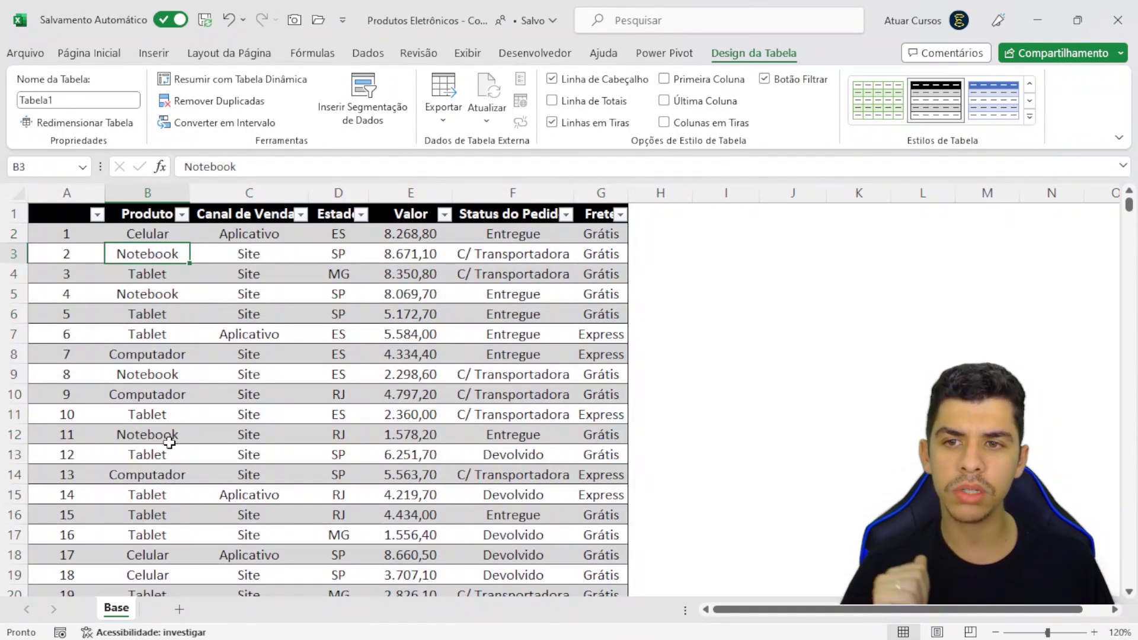
pyautogui.click(74, 217)
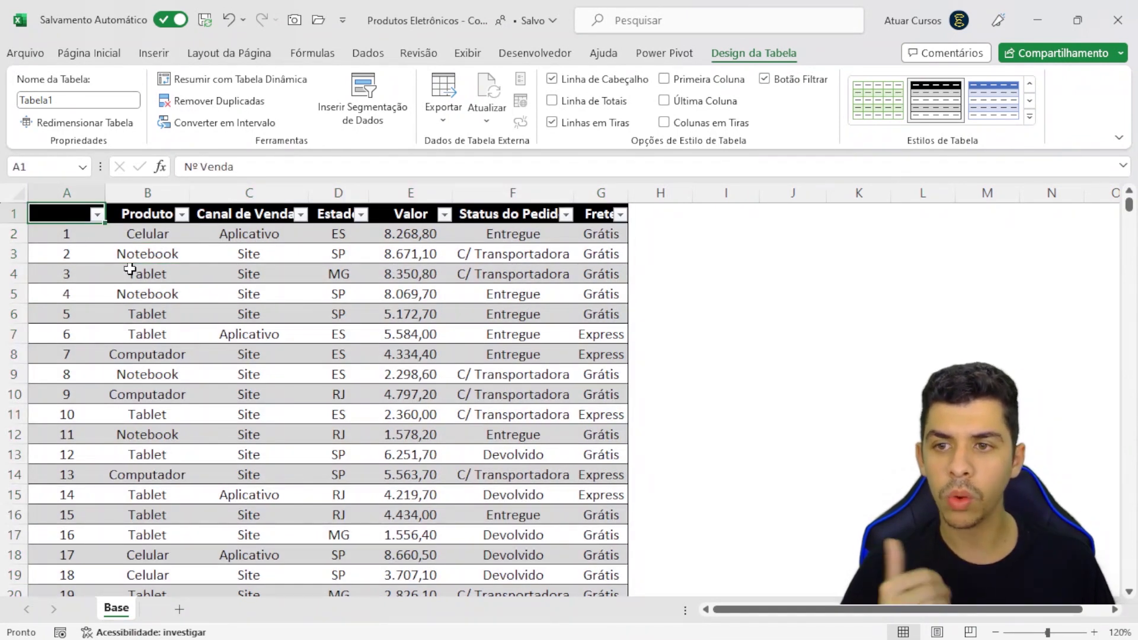
pyautogui.click(159, 291)
pyautogui.click(416, 391)
pyautogui.click(529, 375)
pyautogui.moveTo(529, 374); pyautogui.dragTo(318, 432)
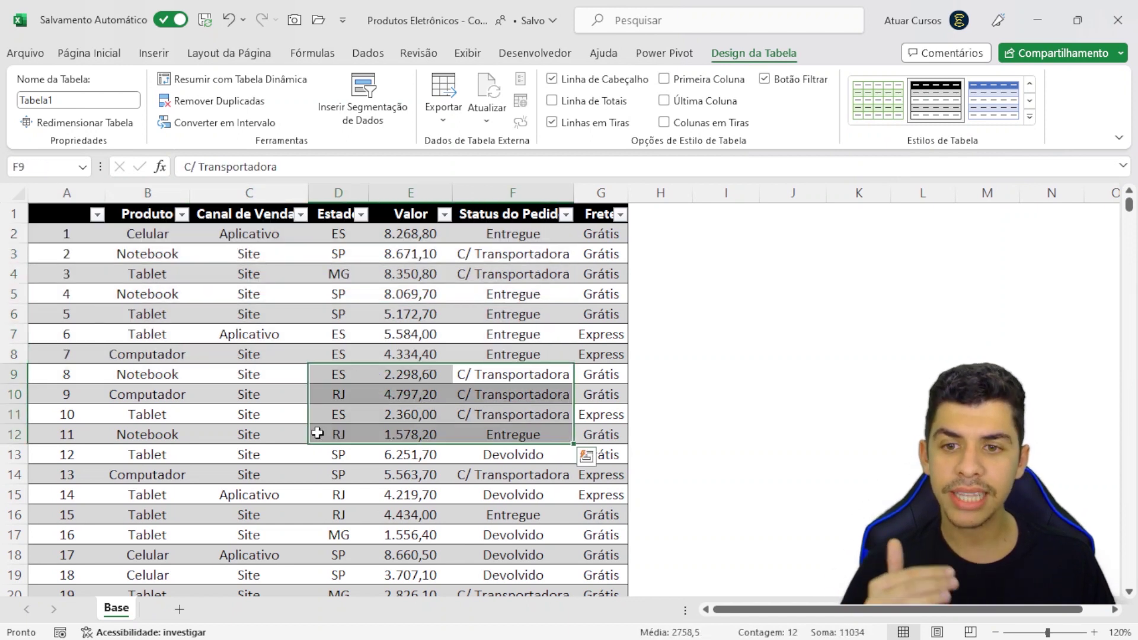
pyautogui.scroll(-4, 318, 409)
pyautogui.scroll(2, 299, 407)
pyautogui.scroll(2, 261, 369)
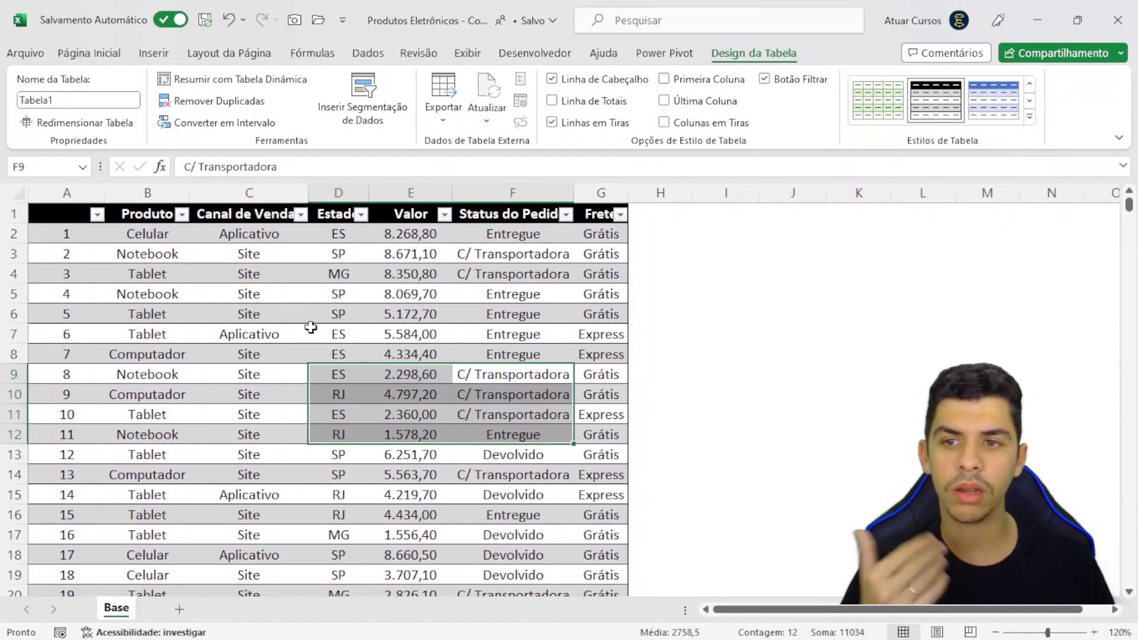
# Set the font color of the Nº Venda header in cell A1 to white
pyautogui.click(65, 215)
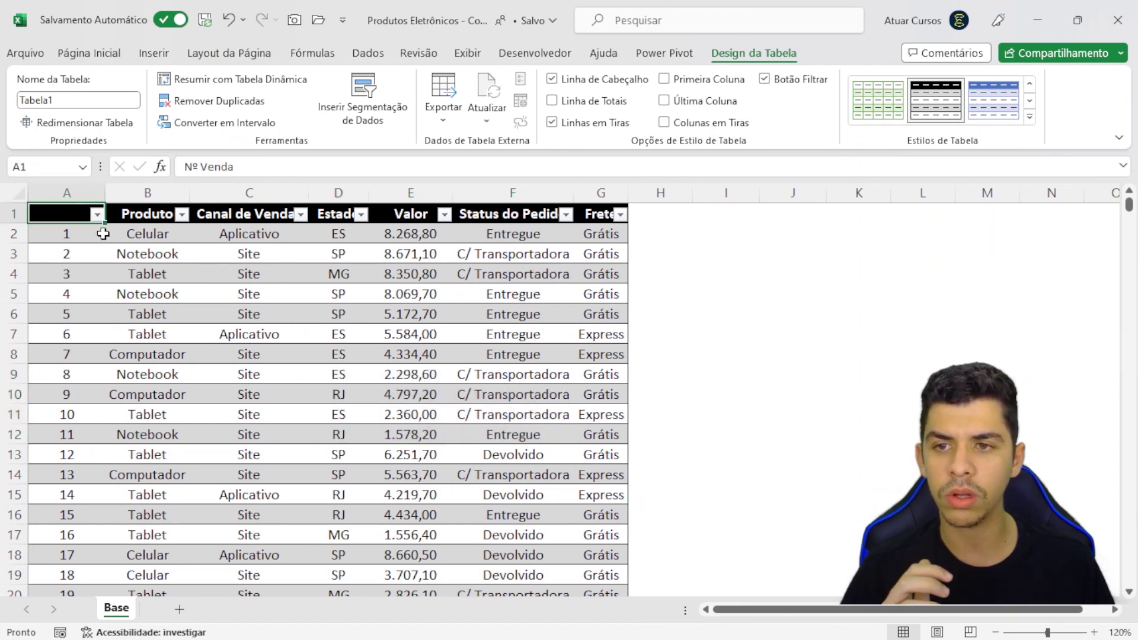
pyautogui.click(104, 57)
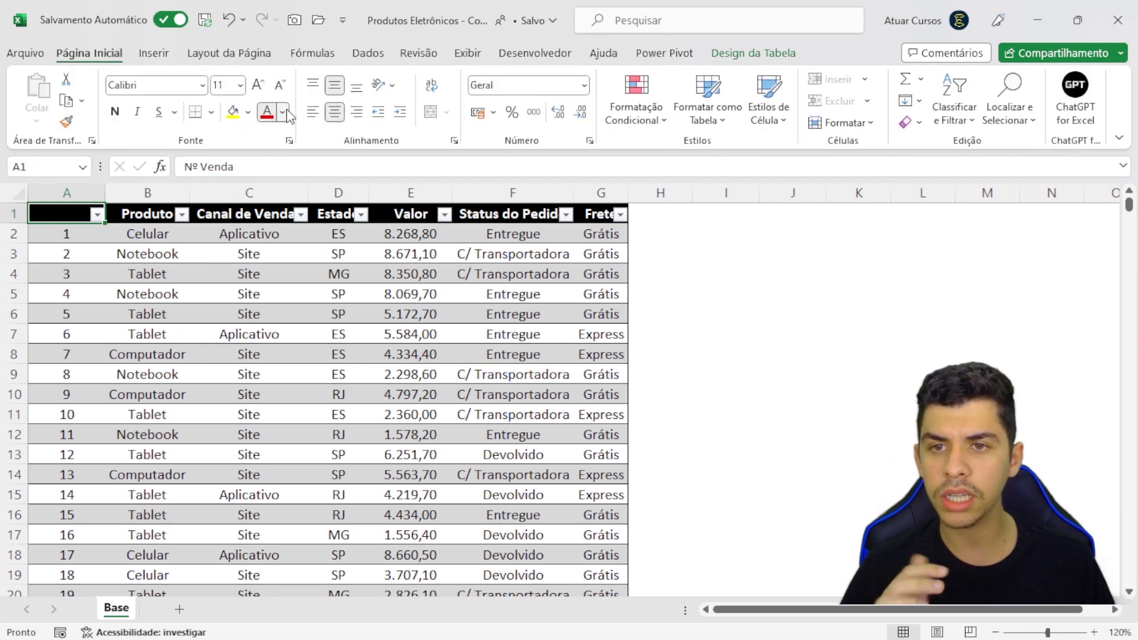
pyautogui.click(283, 112)
pyautogui.click(99, 55)
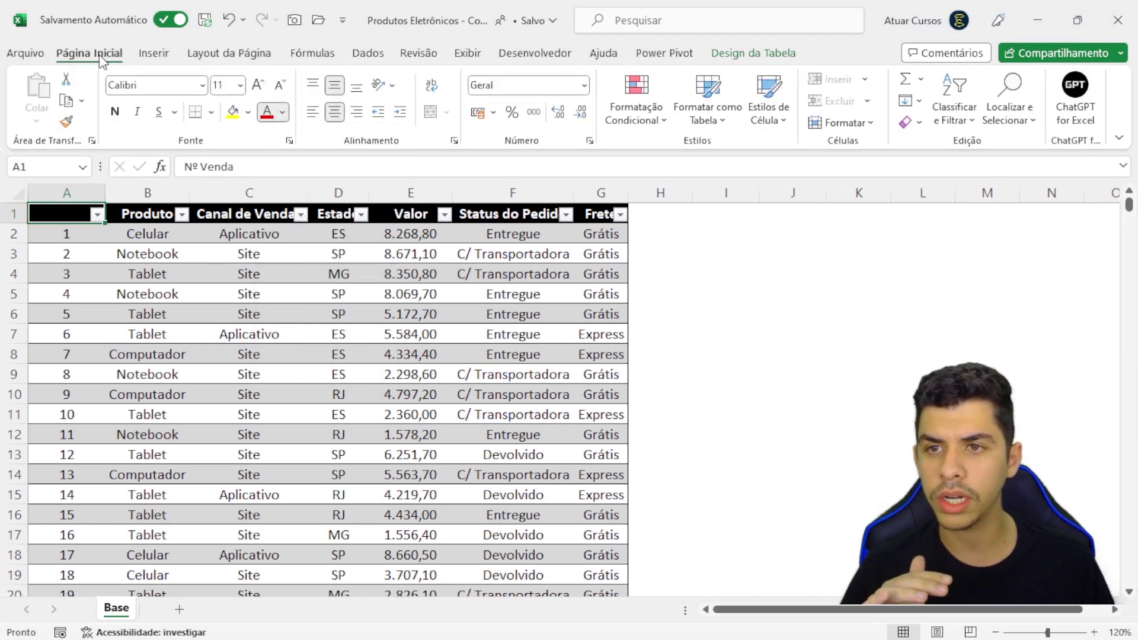
pyautogui.click(282, 112)
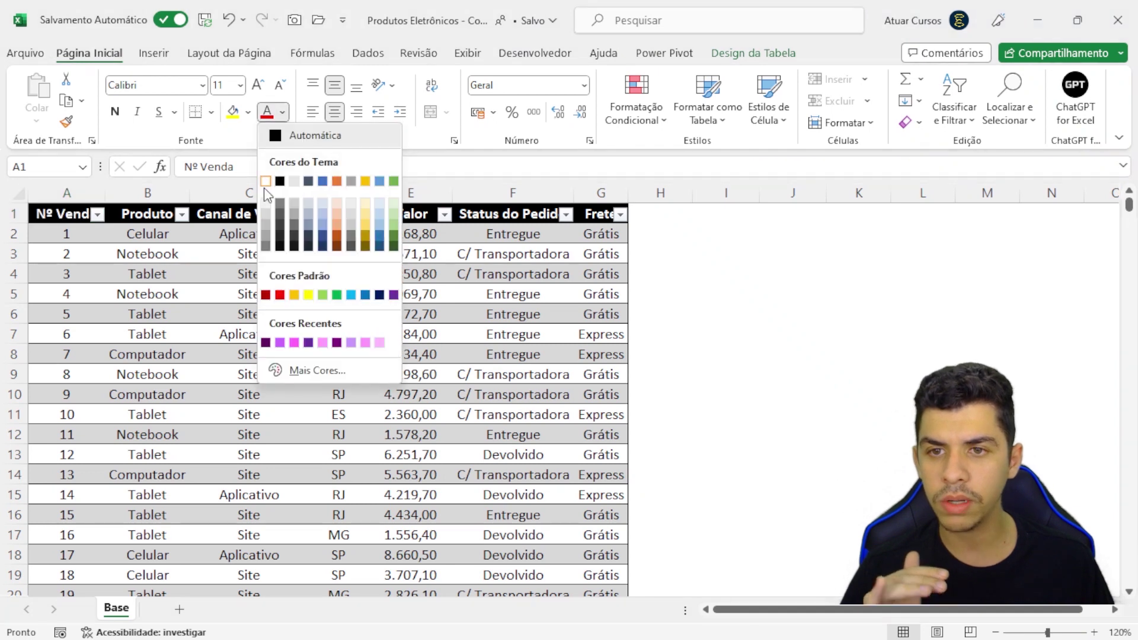
pyautogui.click(266, 181)
pyautogui.click(148, 274)
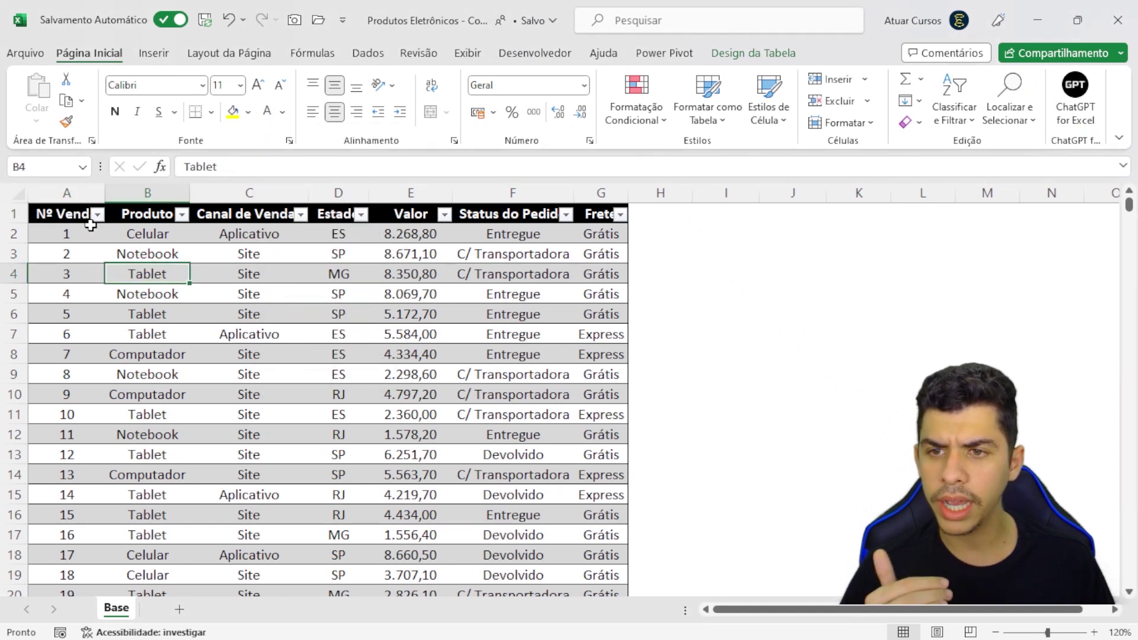
# Check the font color setting of the Produto header in B1 and look over the records below the header row
pyautogui.click(149, 212)
pyautogui.click(285, 114)
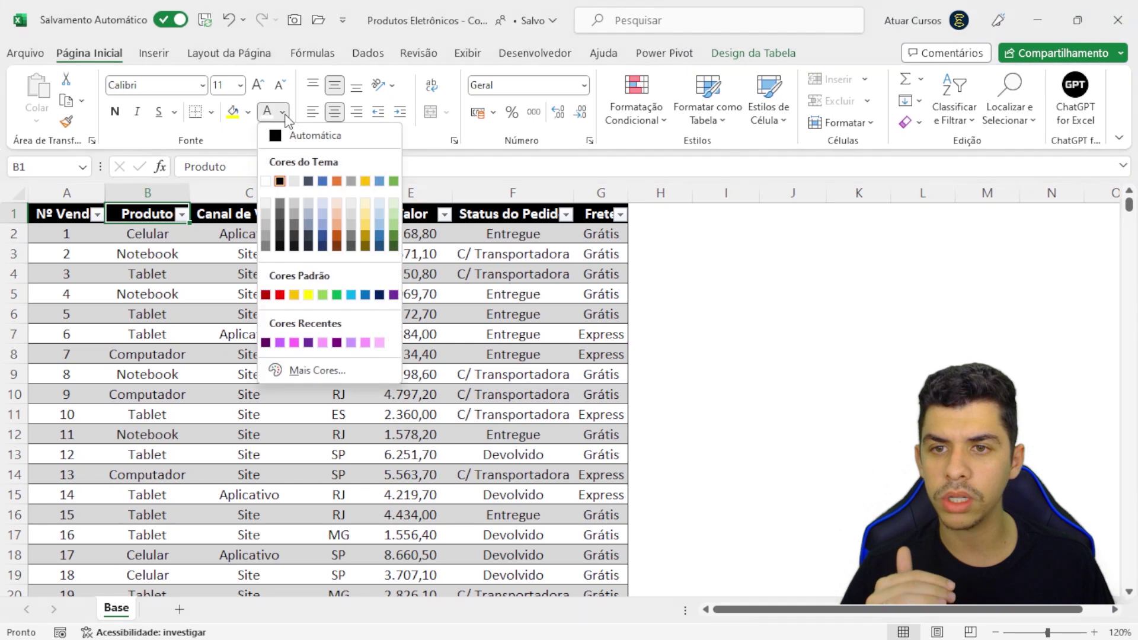
pyautogui.click(176, 257)
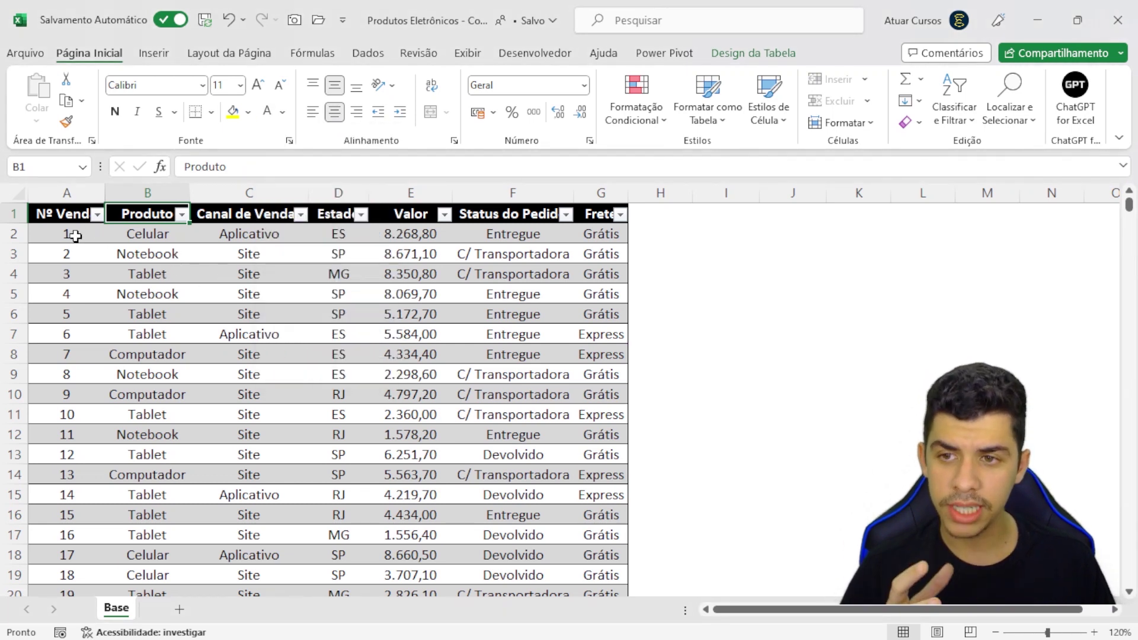
pyautogui.moveTo(74, 235); pyautogui.dragTo(566, 537)
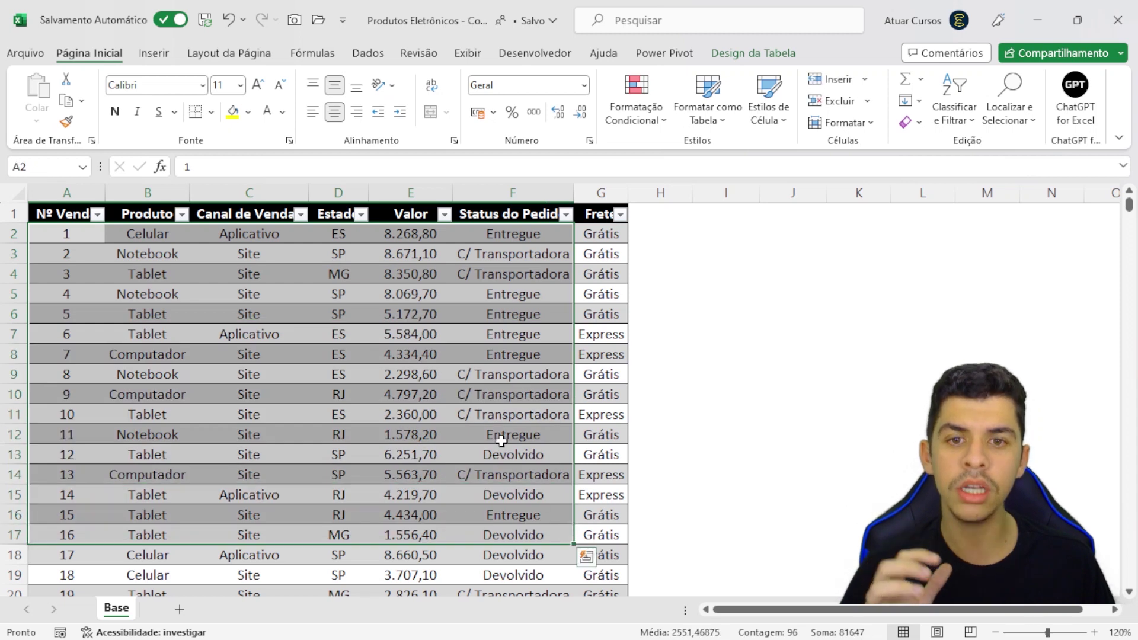
pyautogui.click(502, 334)
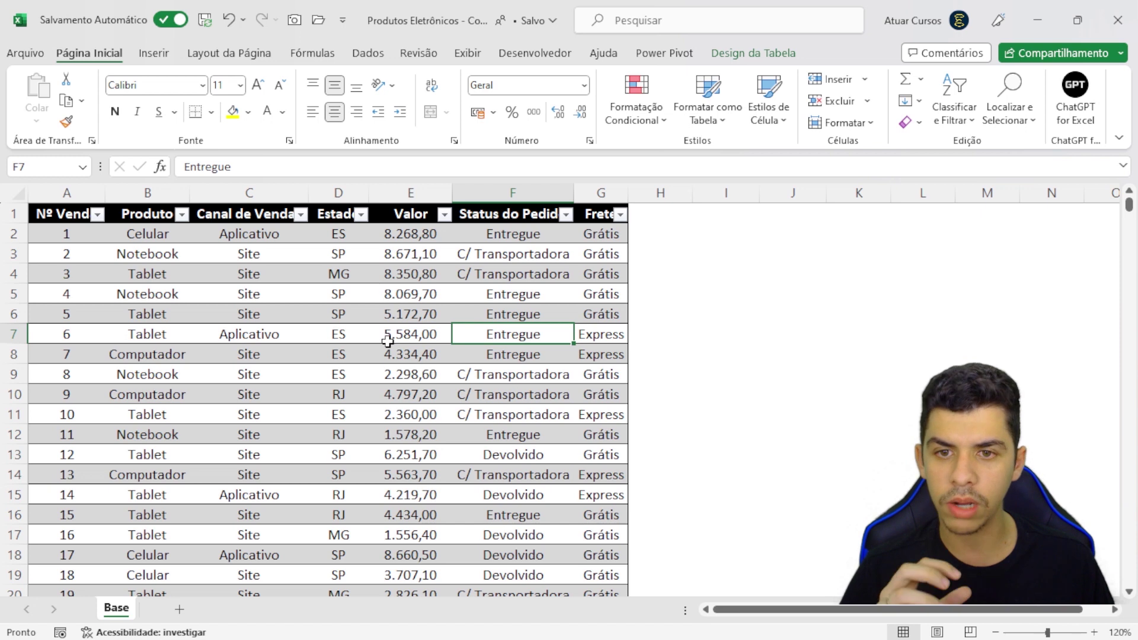
# Rename the table, trying BaseDeDados first and settling on Base_de_Dados
pyautogui.click(756, 55)
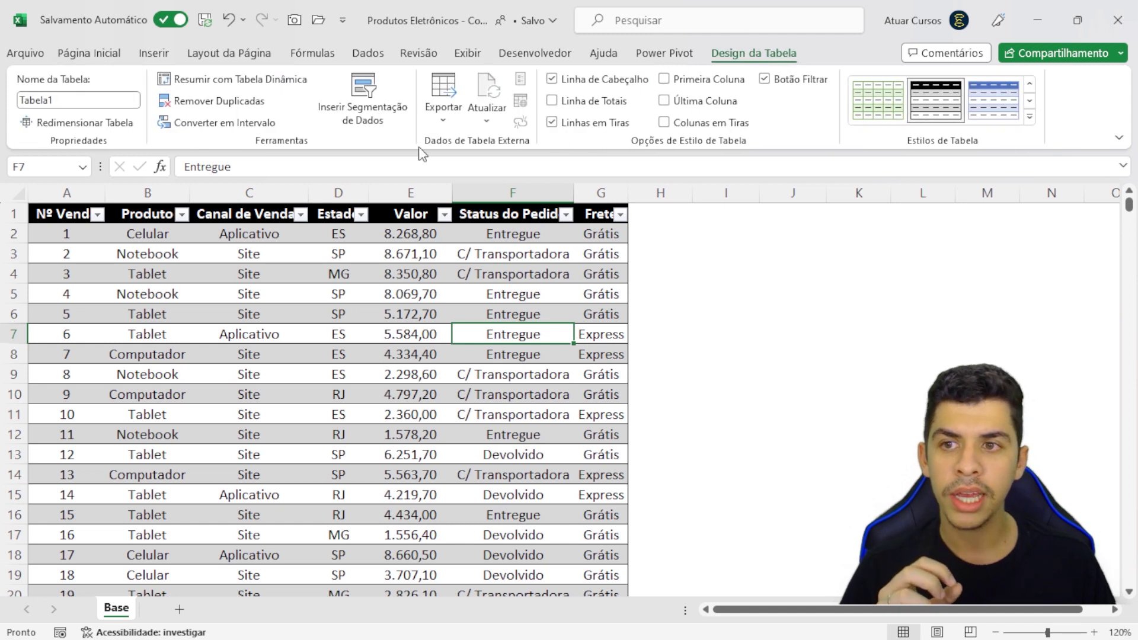
pyautogui.click(77, 101)
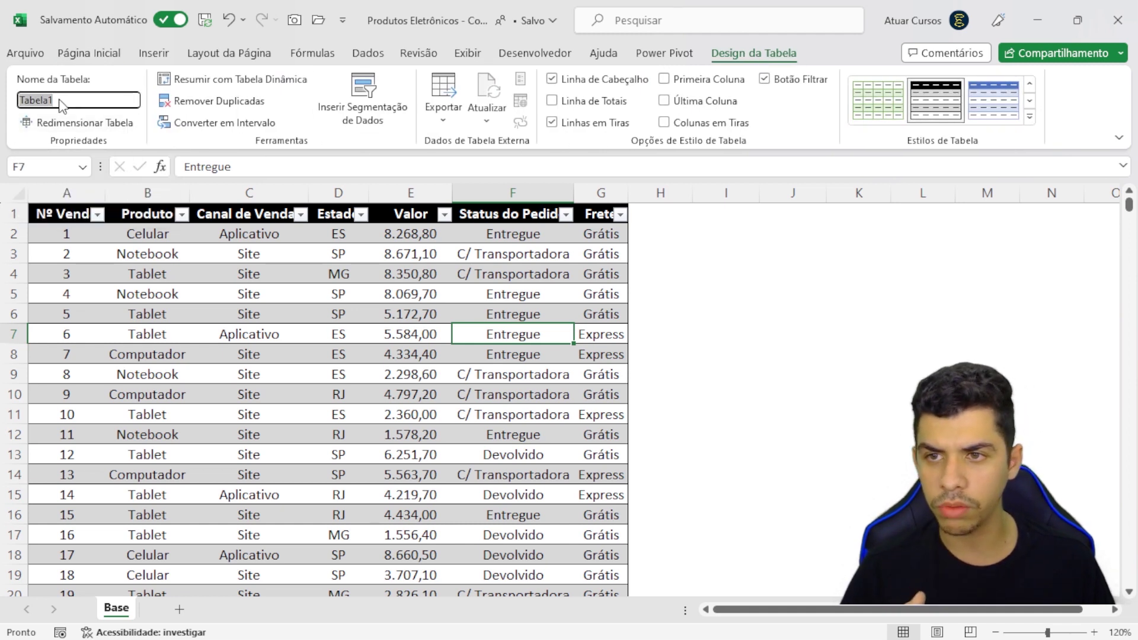
pyautogui.click(102, 98)
pyautogui.moveTo(103, 99); pyautogui.dragTo(23, 101)
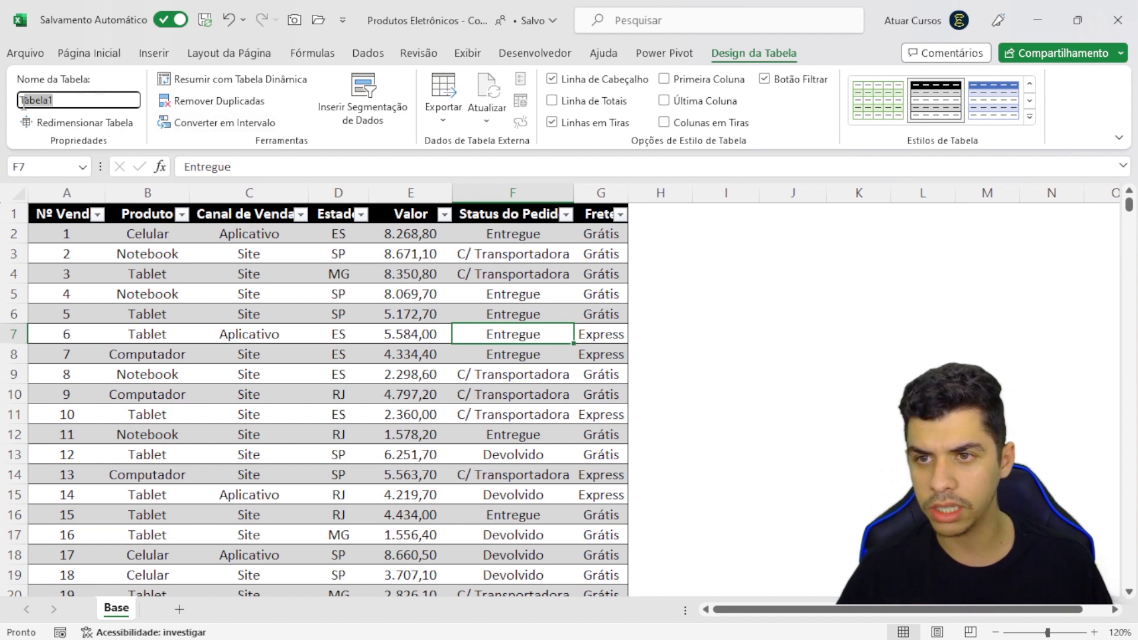
pyautogui.write('Base')
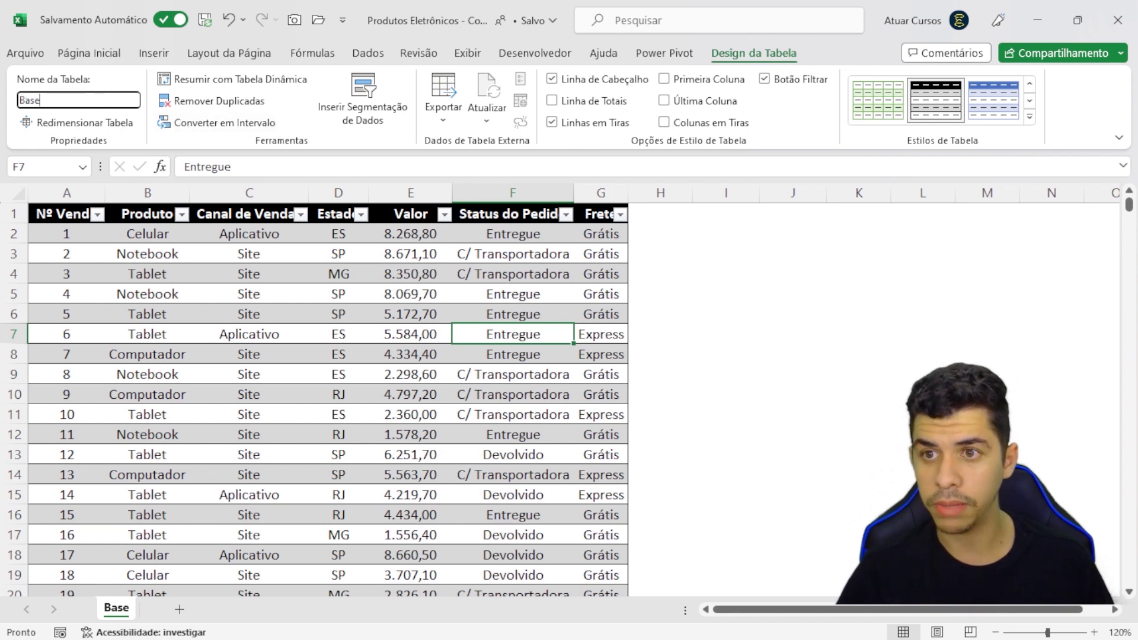
pyautogui.write('DeDados')
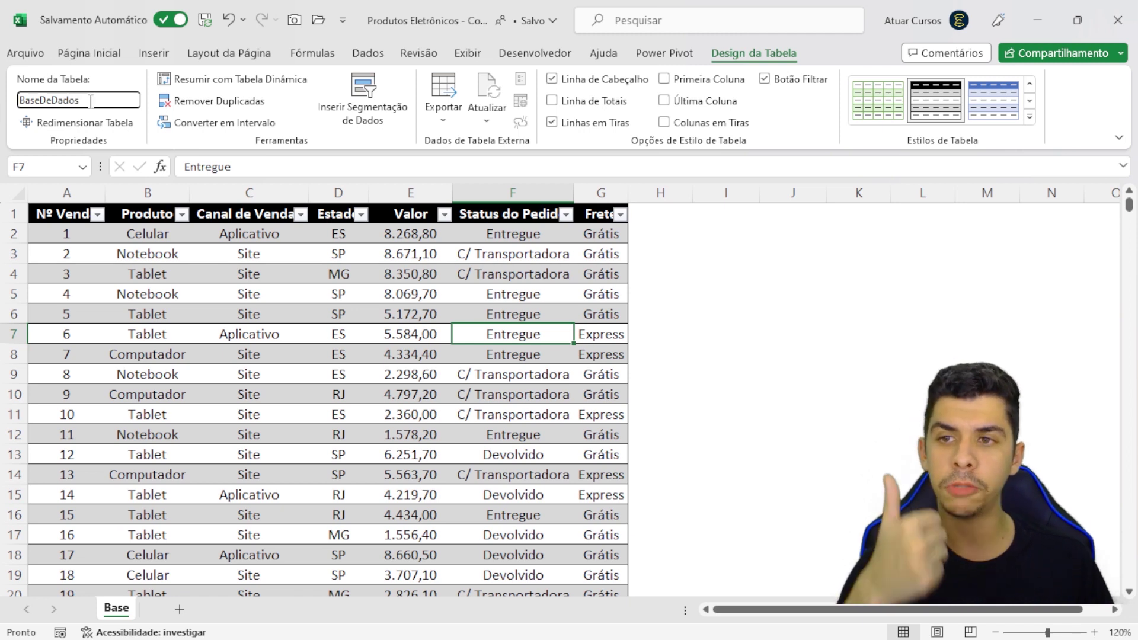
pyautogui.moveTo(97, 105); pyautogui.dragTo(46, 104)
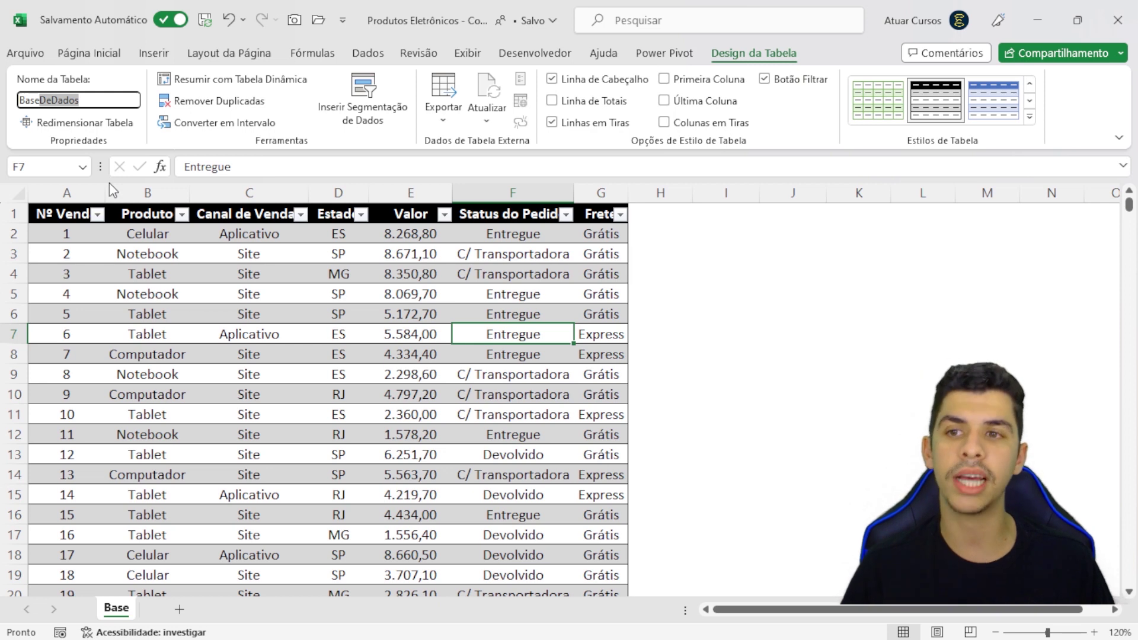
pyautogui.write('_d')
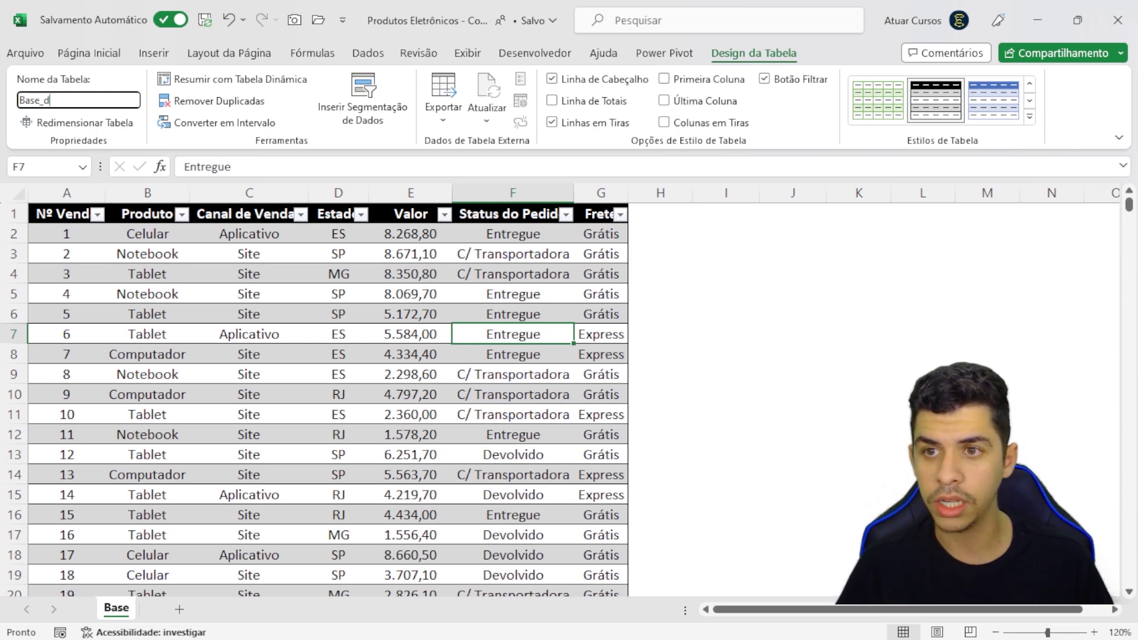
pyautogui.write('e_Dados')
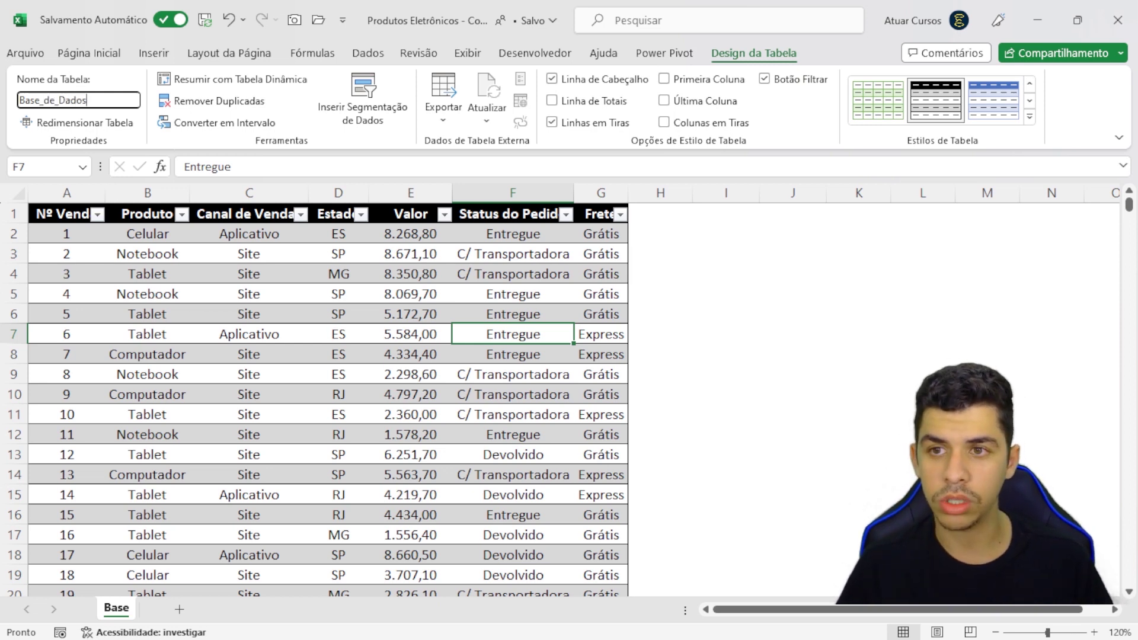
pyautogui.press('Return')
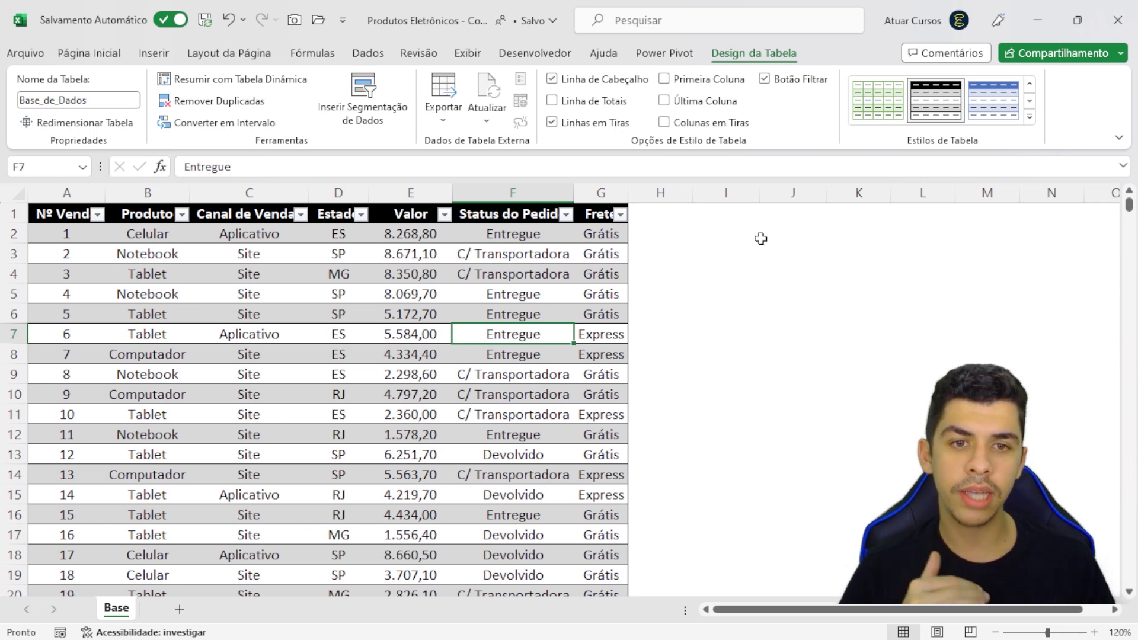
# Enter =SOMA(E2:E1000) in cell J2 to total the Valor column, correcting the range start from E1 to E2
pyautogui.click(788, 231)
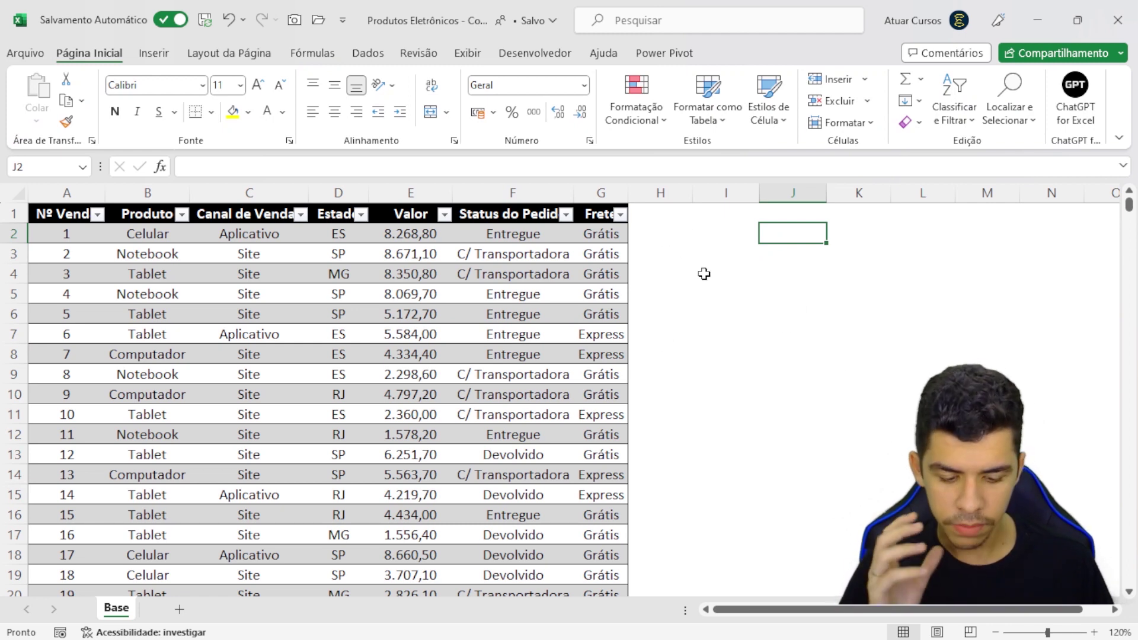
pyautogui.write('=soma')
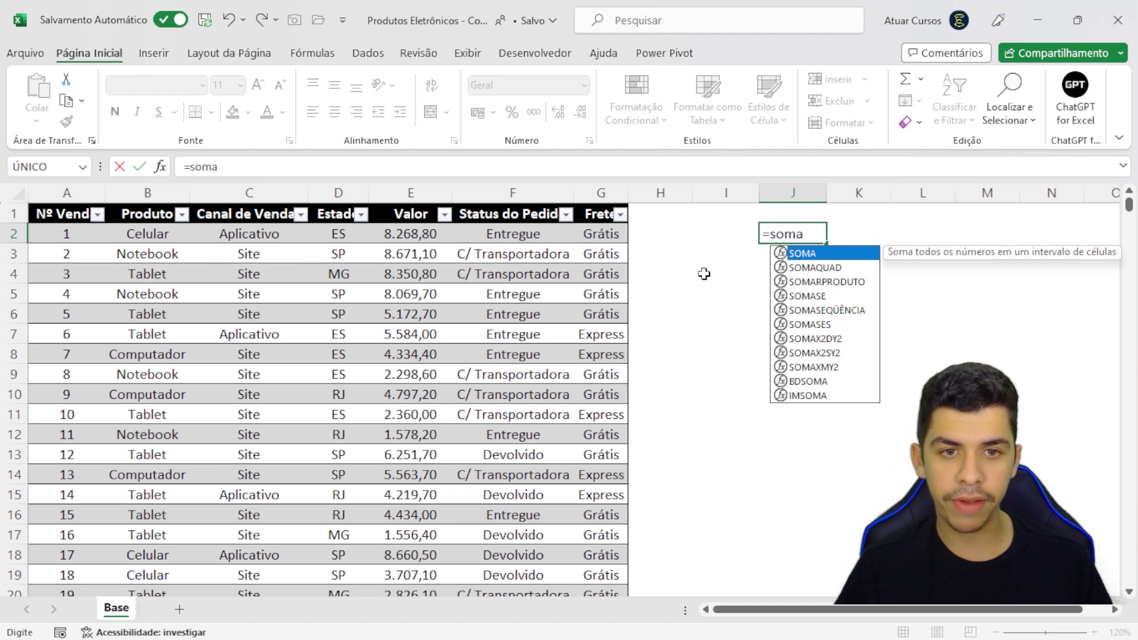
pyautogui.press('Tab')
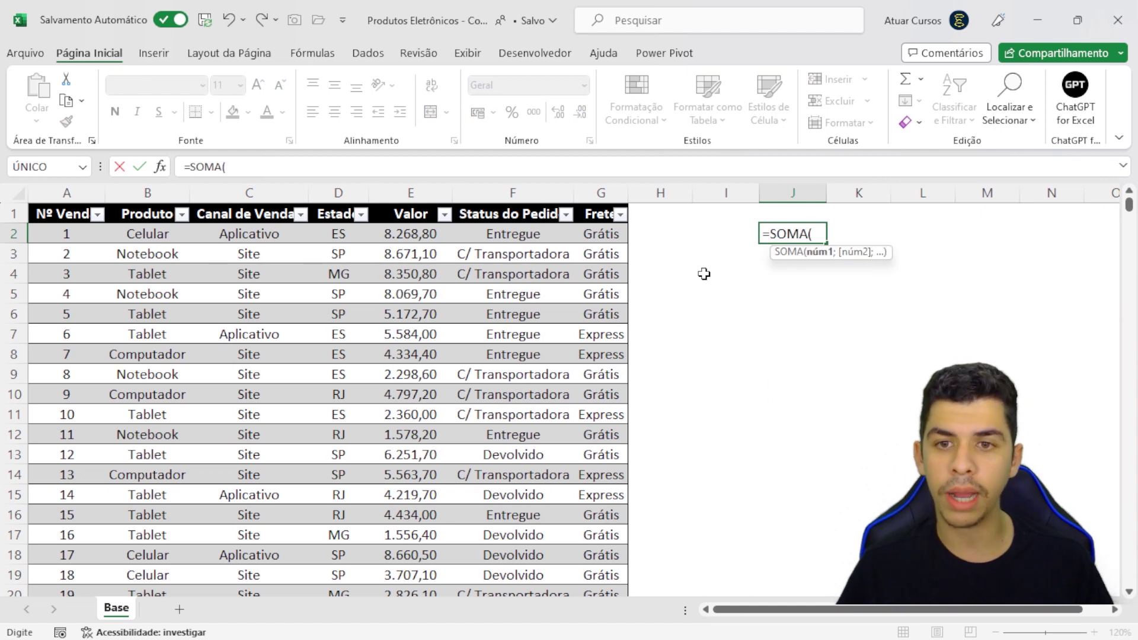
pyautogui.write('E1:')
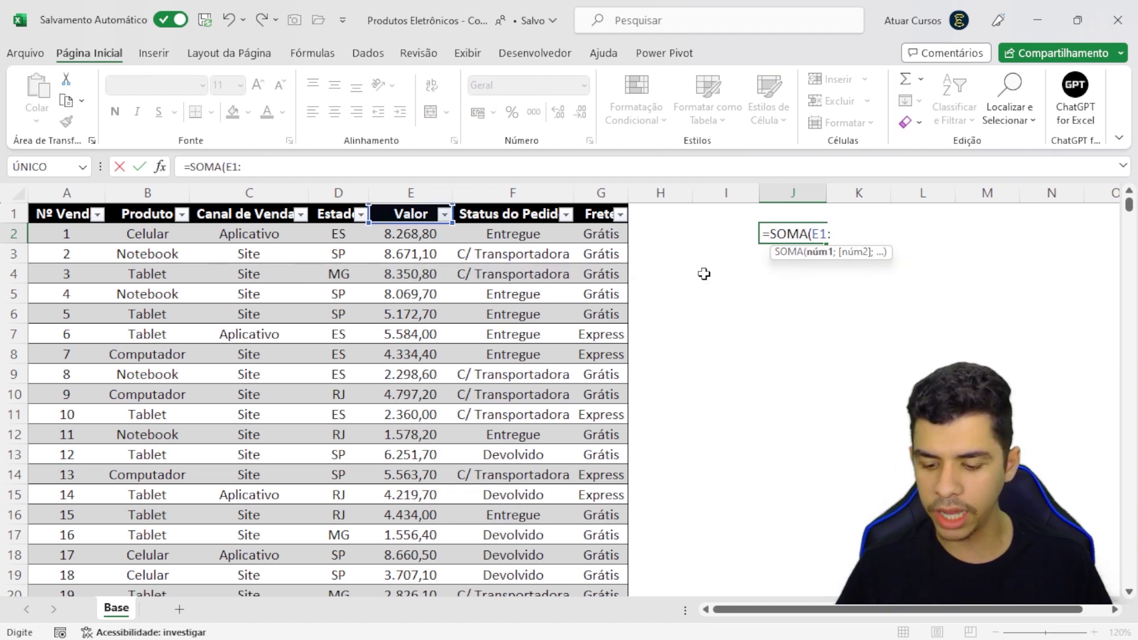
pyautogui.write('E1000')
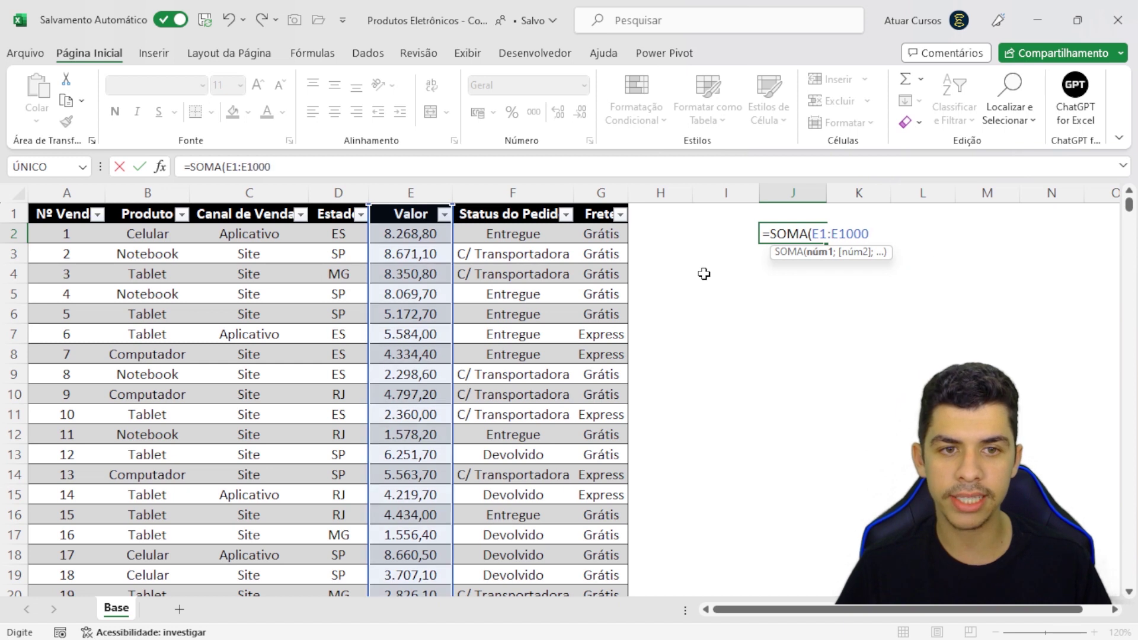
pyautogui.click(825, 232)
pyautogui.press('BackSpace')
pyautogui.write('2')
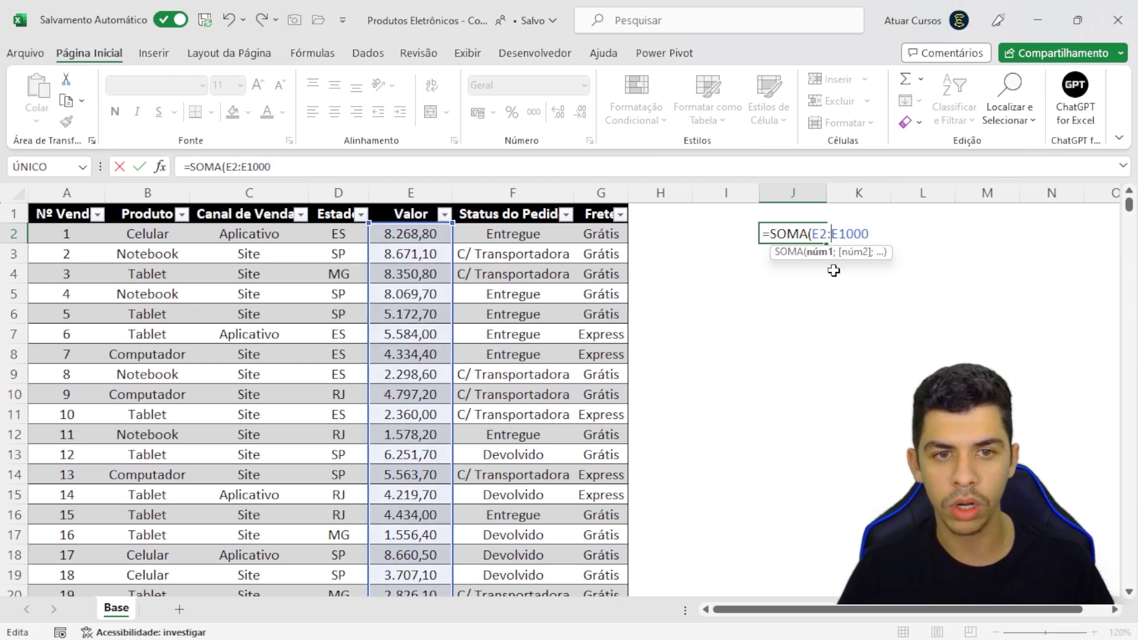
pyautogui.write(')')
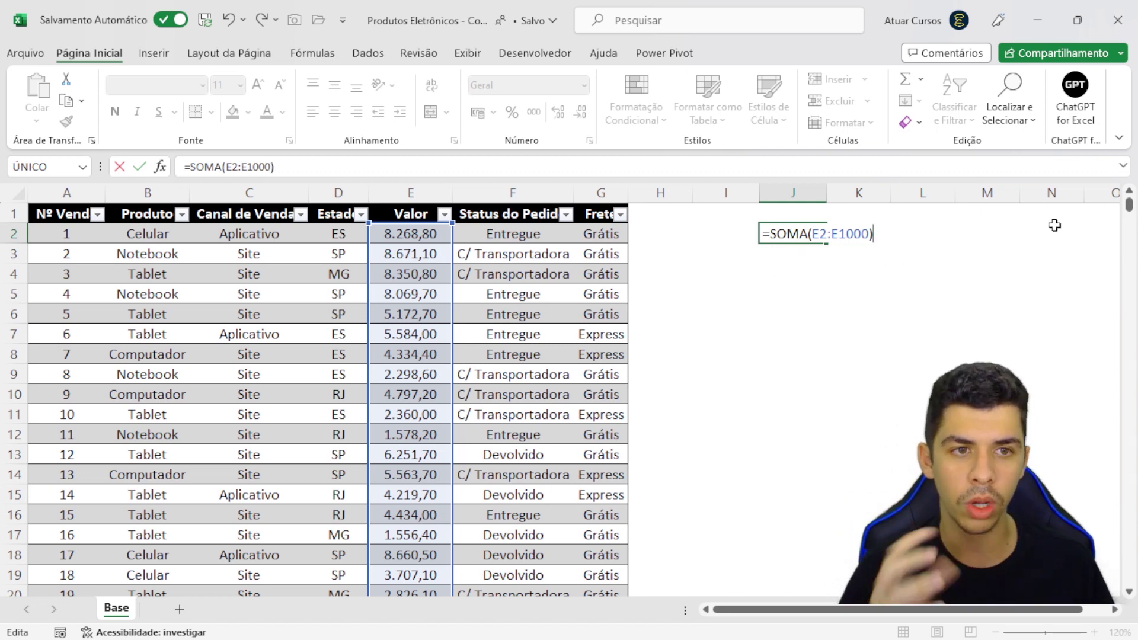
pyautogui.moveTo(1128, 205); pyautogui.dragTo(1101, 588)
pyautogui.scroll(-1, 504, 523)
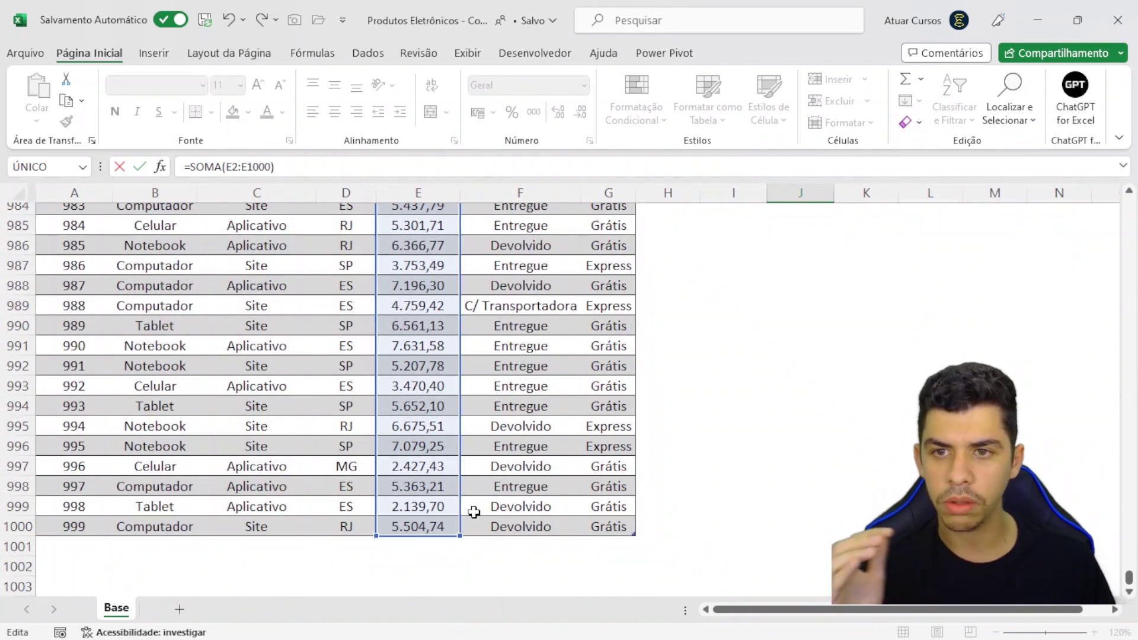
pyautogui.press('Return')
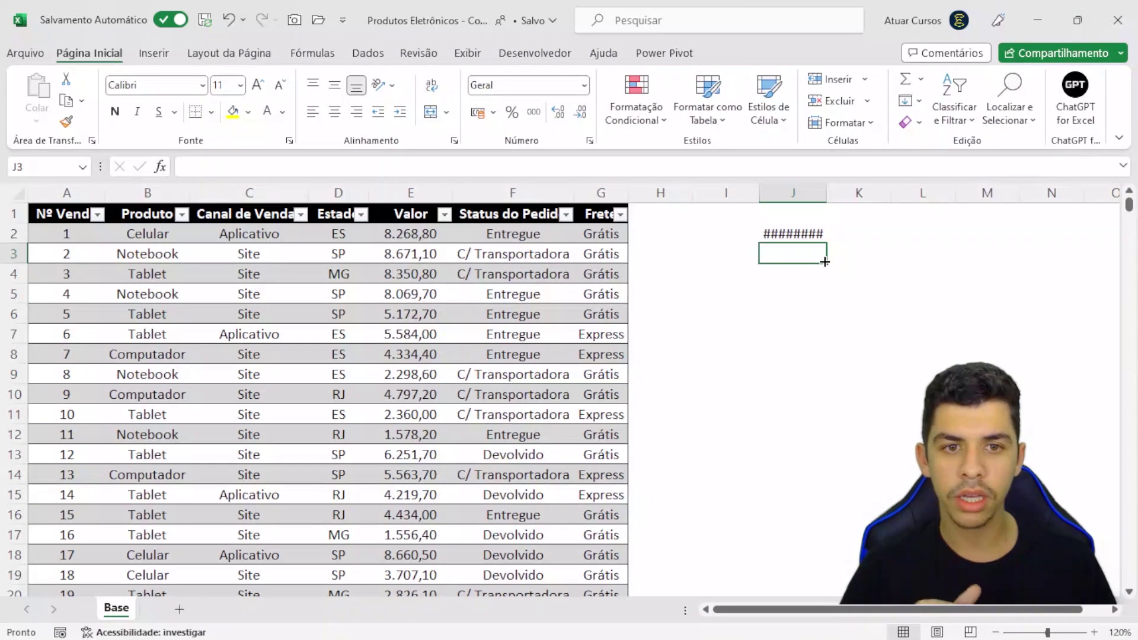
# Autofit column J's width to the total in J2
pyautogui.moveTo(829, 198); pyautogui.dragTo(829, 198)
pyautogui.doubleClick(828, 197)
pyautogui.click(817, 237)
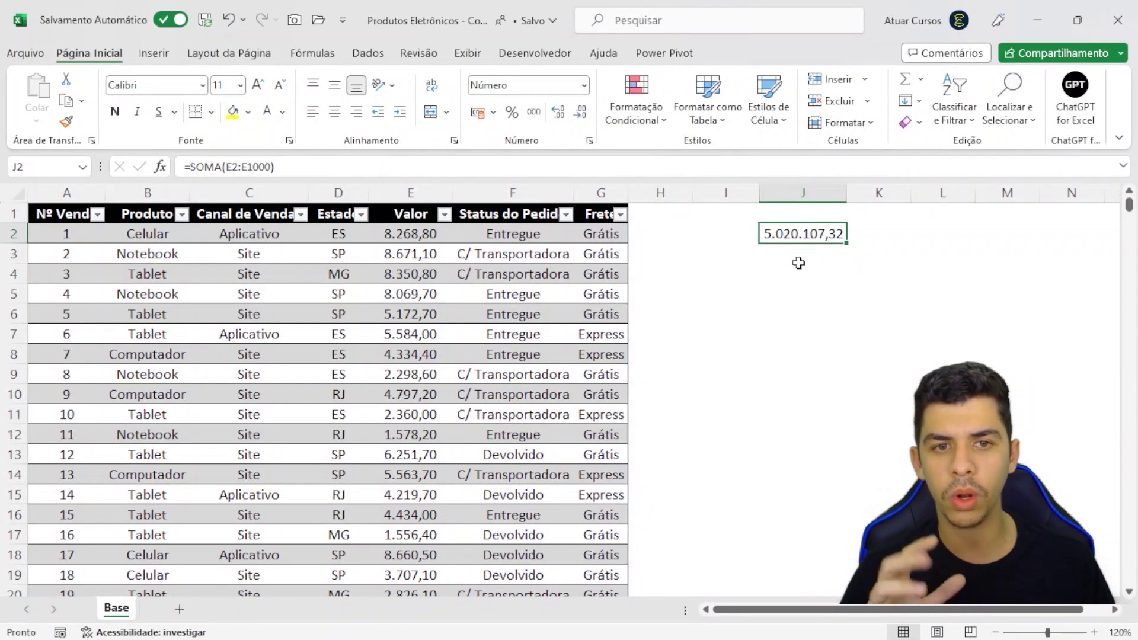
# Enter =SOMA(Base_de_Dados[Valor]) in cell J3 to total the Valor column by table name
pyautogui.click(805, 252)
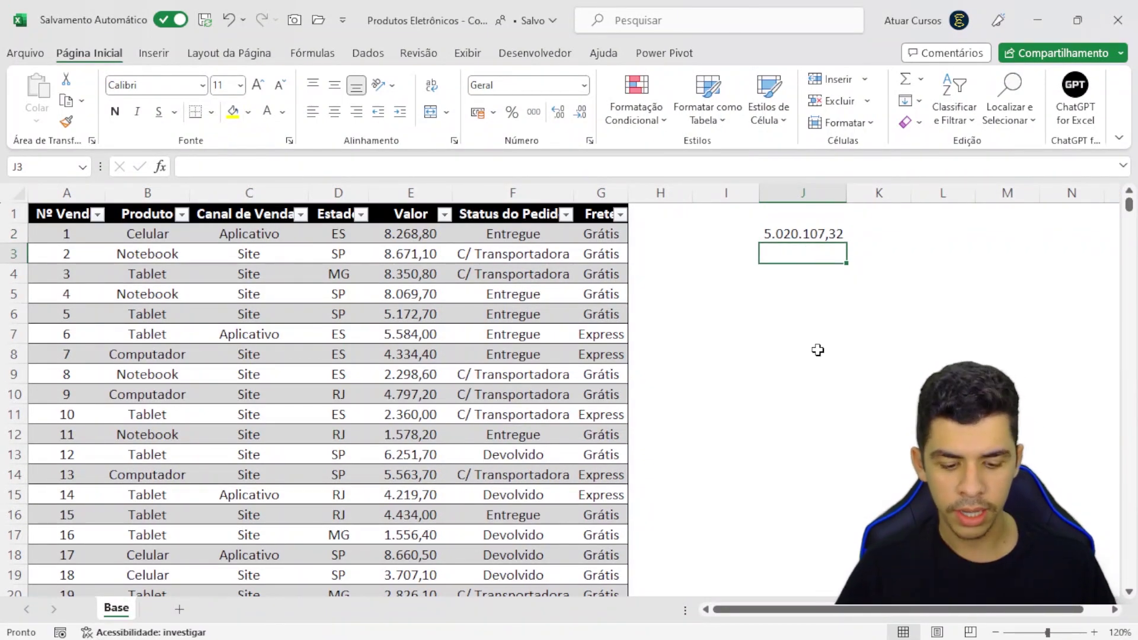
pyautogui.write('=soma')
pyautogui.press('Tab')
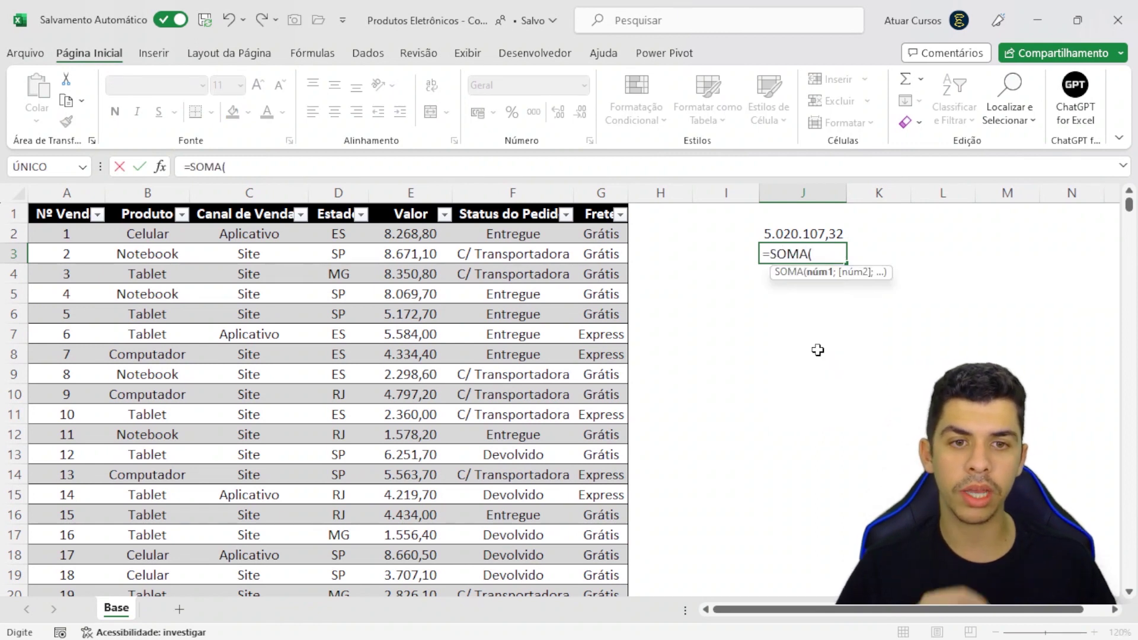
pyautogui.write('base')
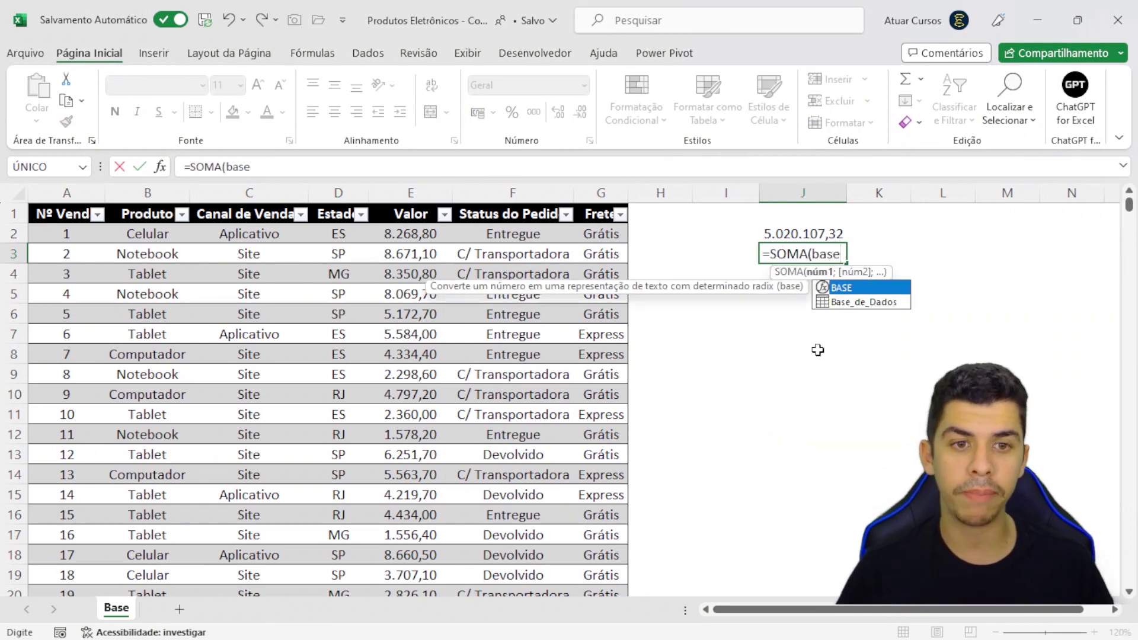
pyautogui.press('Down')
pyautogui.press('Tab')
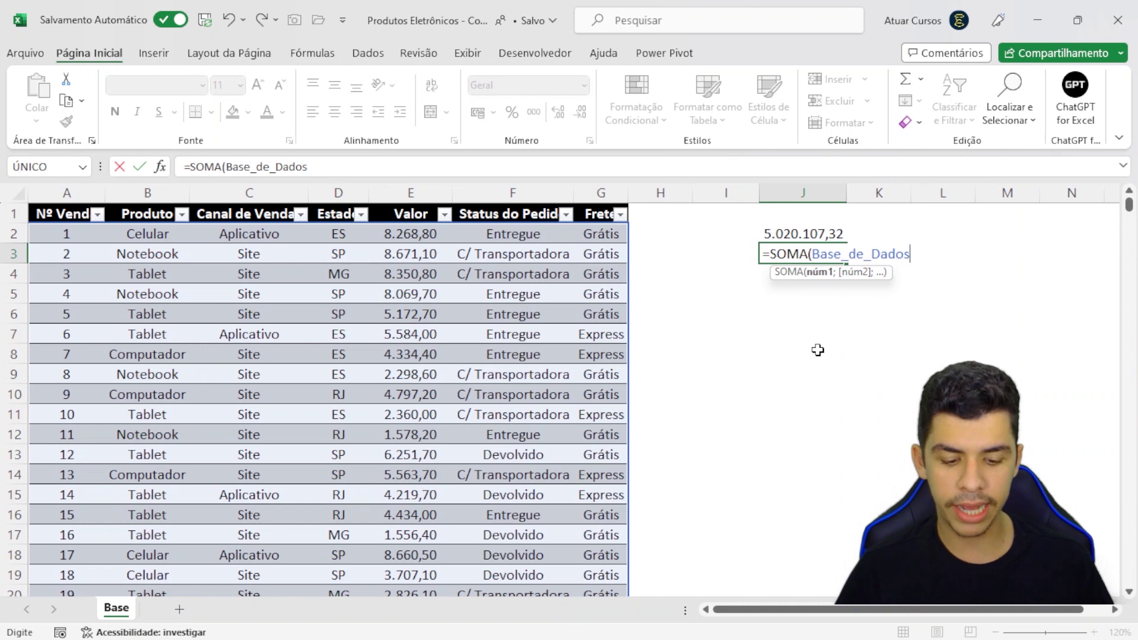
pyautogui.write('[Valor')
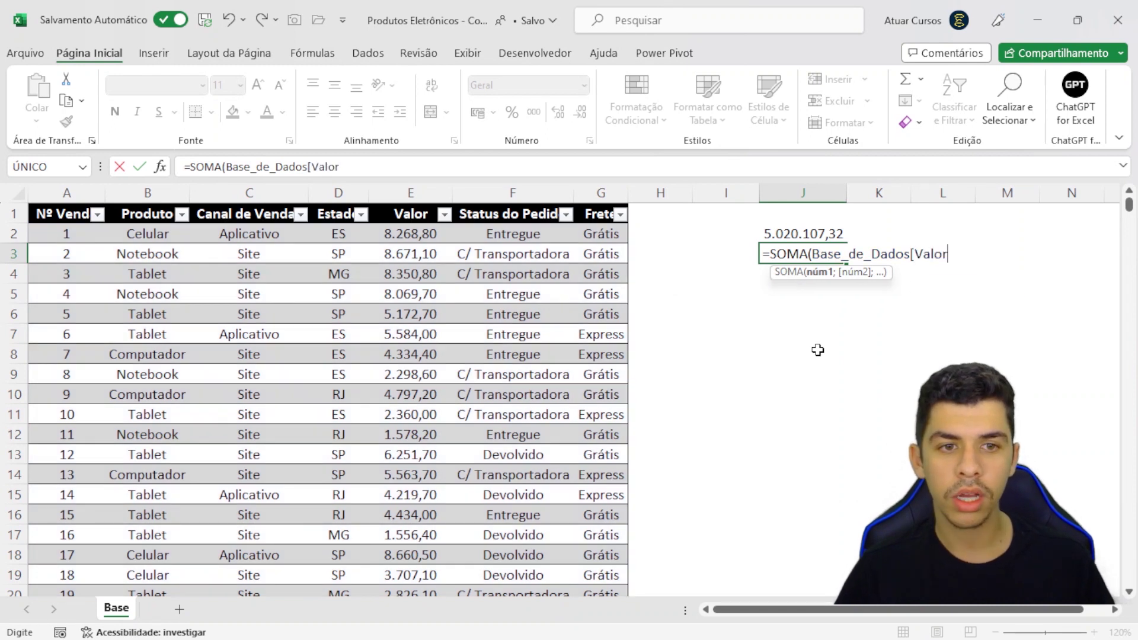
pyautogui.write(']')
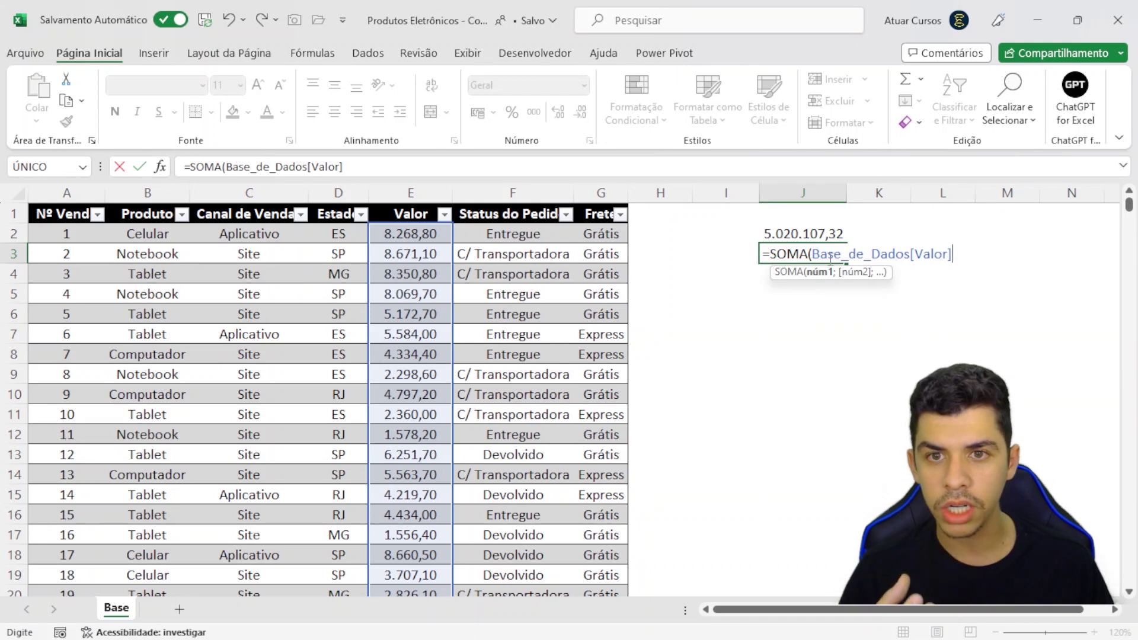
pyautogui.press('Return')
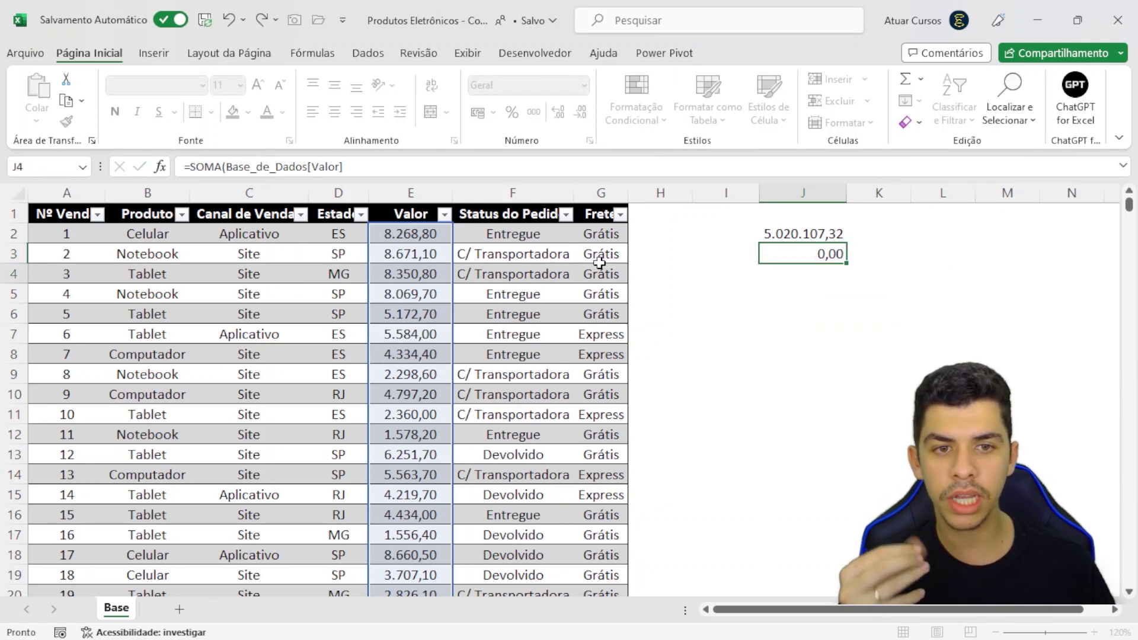
pyautogui.press('Up')
# Copy the last eleven records of the table, A990:G1000
pyautogui.click(286, 369)
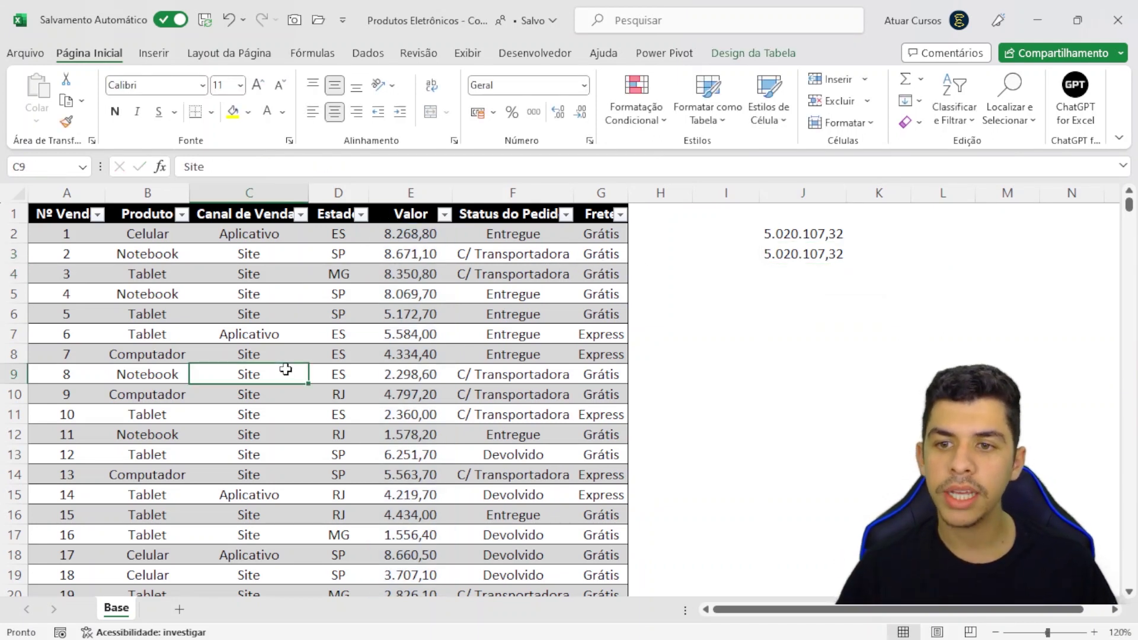
pyautogui.press('Left')
pyautogui.hotkey('ctrl', 'Down')
pyautogui.press('Left')
pyautogui.hotkey('shift', 'Right')
pyautogui.hotkey('shift', 'Right')
pyautogui.hotkey('shift', 'Right')
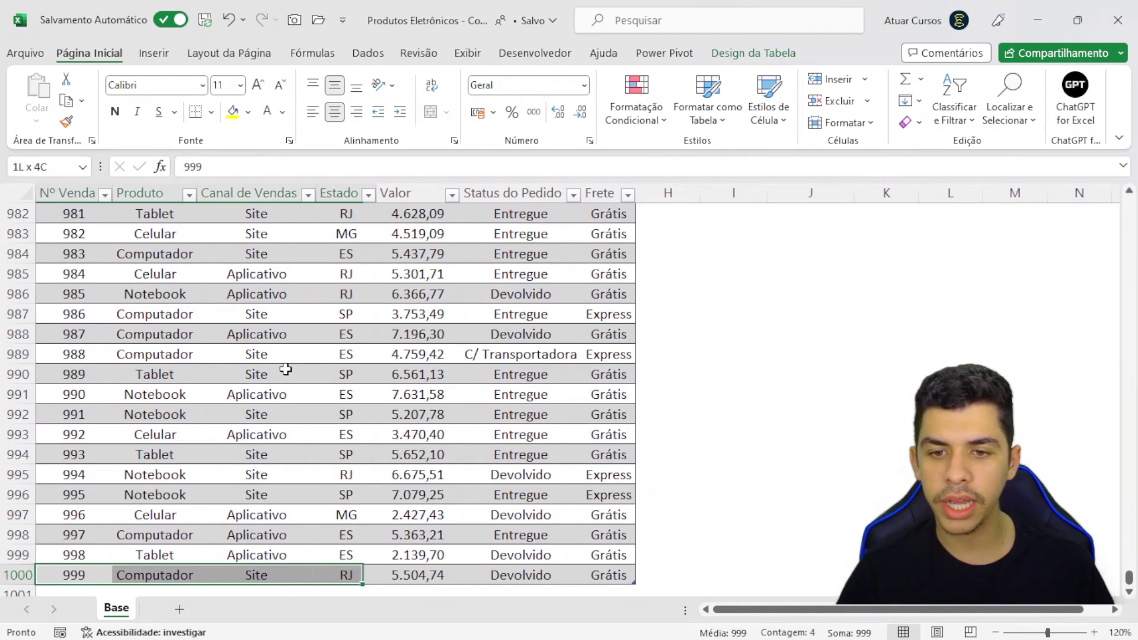
pyautogui.hotkey('shift', 'Right')
pyautogui.hotkey('shift', 'Right')
pyautogui.hotkey('shift', 'Up')
pyautogui.hotkey('shift', 'Up')
pyautogui.hotkey('shift', 'Up')
pyautogui.hotkey('shift', 'Up')
pyautogui.hotkey('shift', 'Up')
pyautogui.hotkey('shift', 'Up')
pyautogui.hotkey('shift', 'Up')
pyautogui.hotkey('shift', 'Up')
pyautogui.hotkey('shift', 'Up')
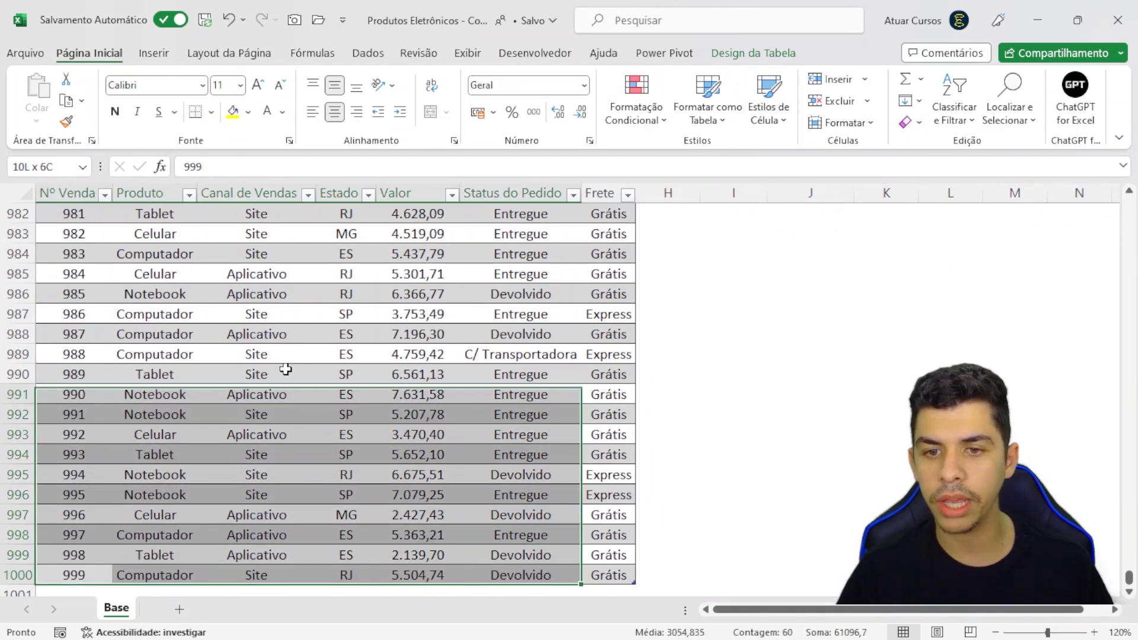
pyautogui.hotkey('shift', 'Up')
pyautogui.hotkey('shift', 'Right')
pyautogui.hotkey('ctrl', 'c')
# Paste the copied records directly below the table, starting at A1001
pyautogui.press('Down')
pyautogui.press('Down')
pyautogui.press('Down')
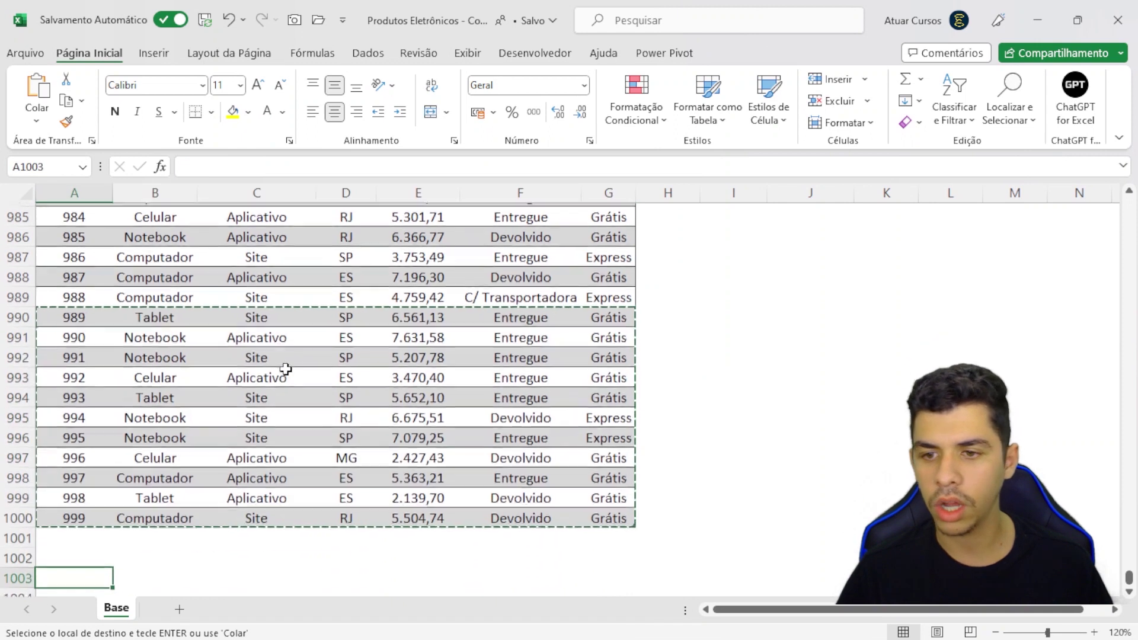
pyautogui.press('Up')
pyautogui.press('Up')
pyautogui.hotkey('ctrl', 'v')
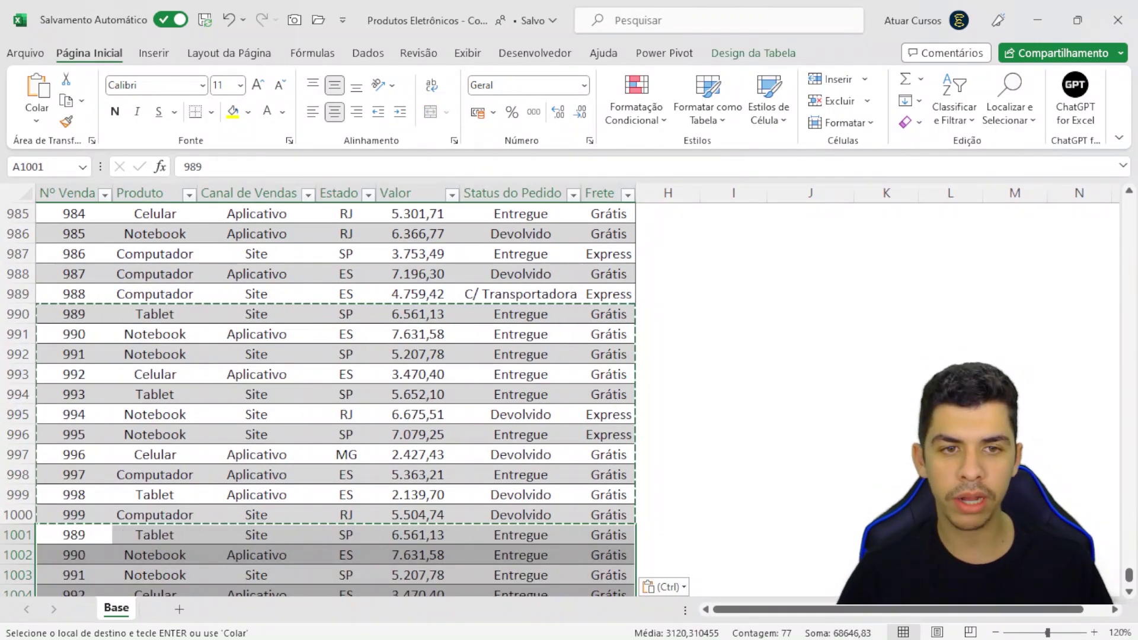
# Review the recalculated totals in J2 and J3 and inspect the table-based formula in J3
pyautogui.click(922, 397)
pyautogui.press('Left')
pyautogui.press('Left')
pyautogui.hotkey('ctrl', 'Up')
pyautogui.hotkey('ctrl', 'Up')
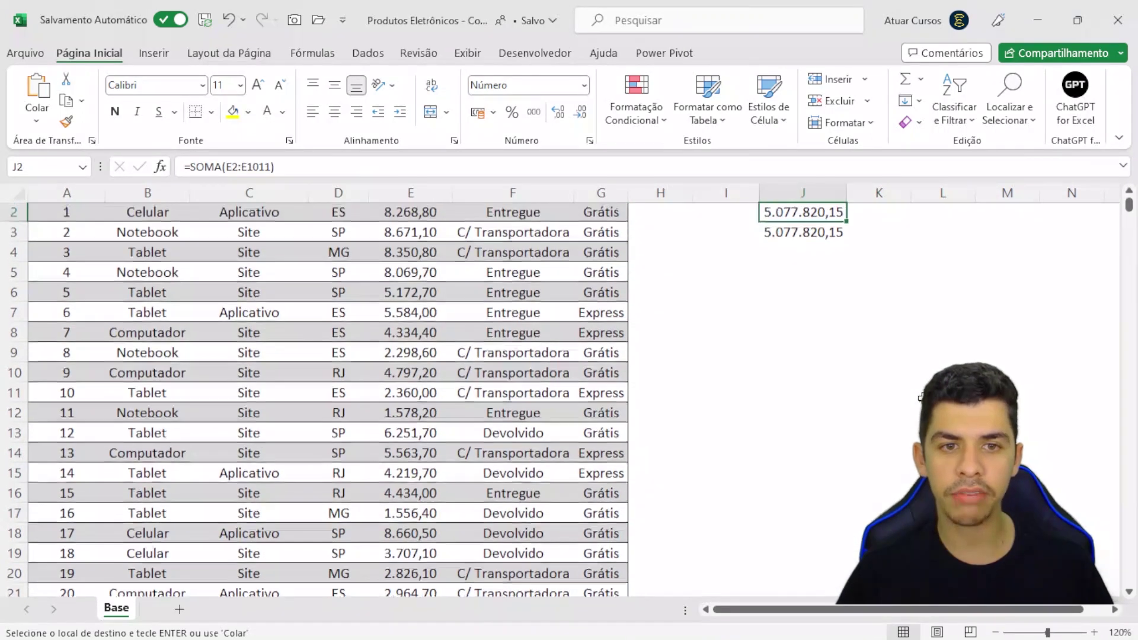
pyautogui.scroll(1, 921, 398)
pyautogui.press('Down')
pyautogui.press('F2')
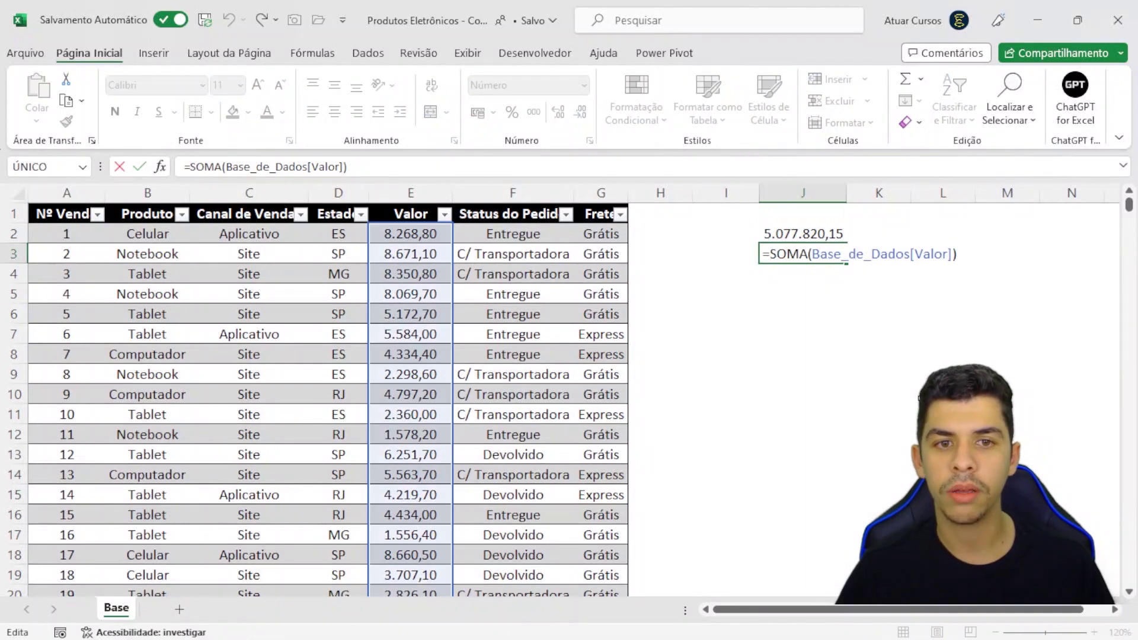
pyautogui.press('Escape')
# Inspect the range referenced by the SOMA formula in J2 and trace it down the Valor column
pyautogui.click(820, 240)
pyautogui.press('F2')
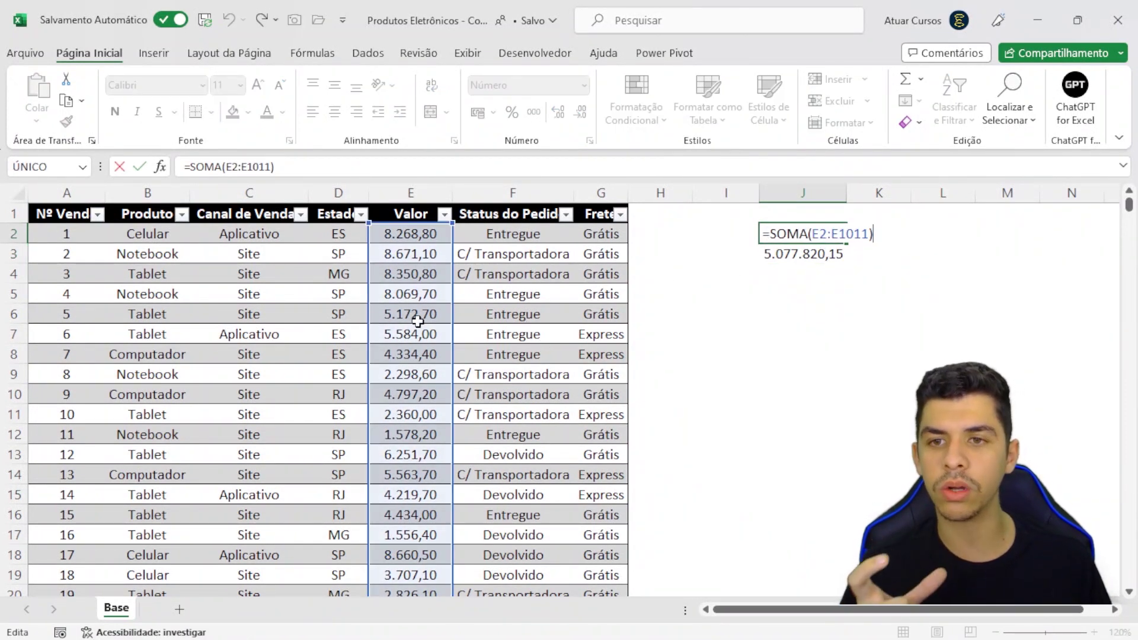
pyautogui.scroll(-15, 460, 435)
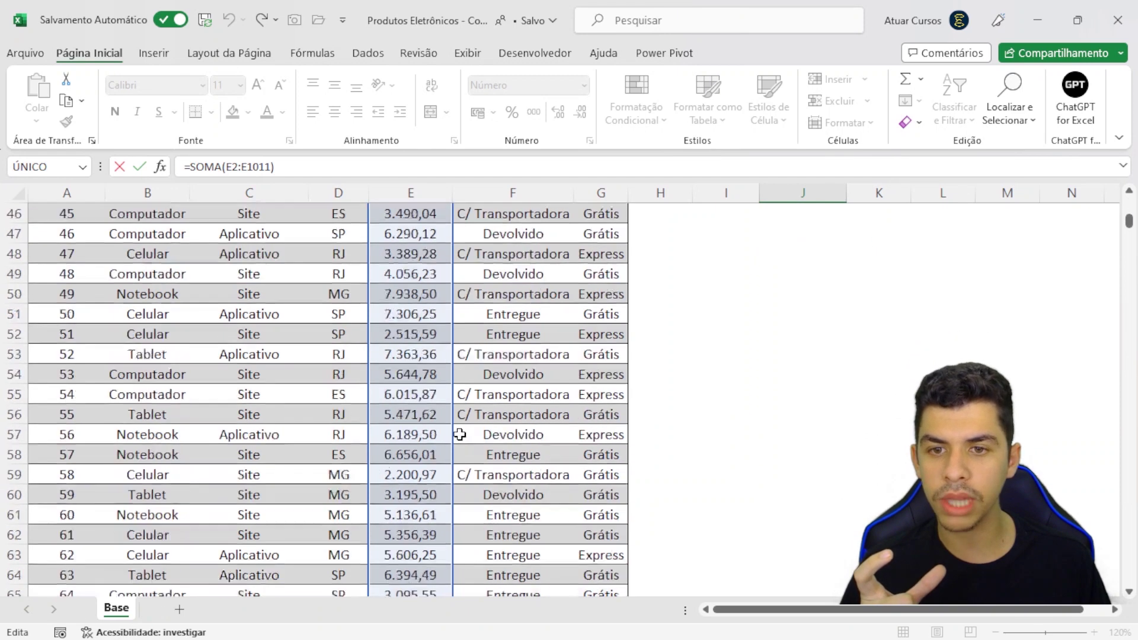
pyautogui.scroll(-20, 460, 434)
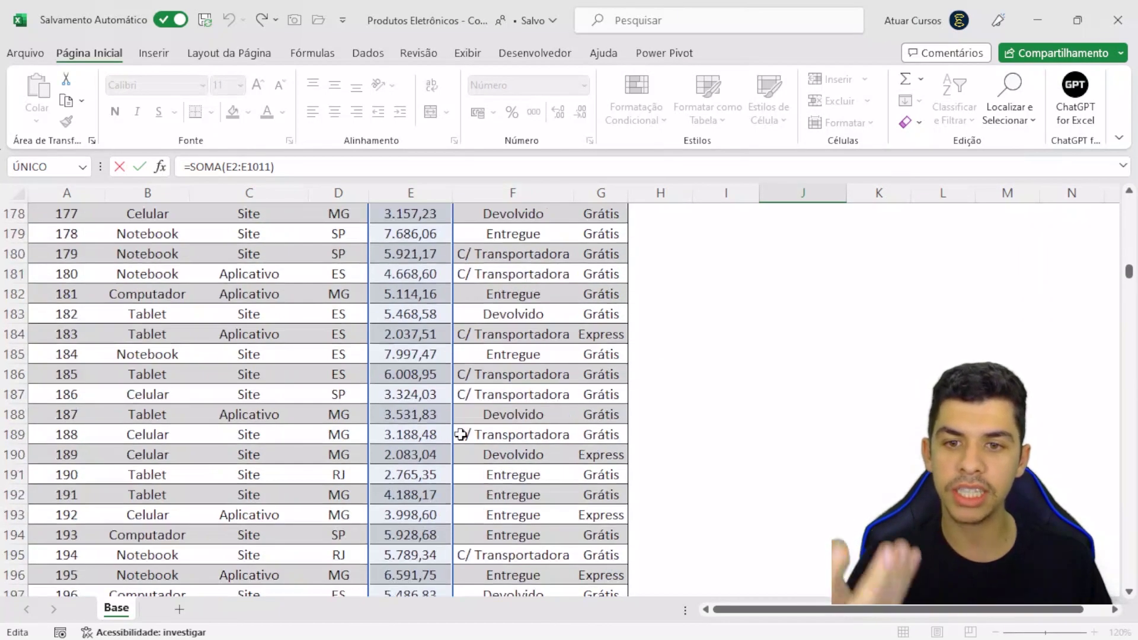
pyautogui.scroll(-20, 460, 435)
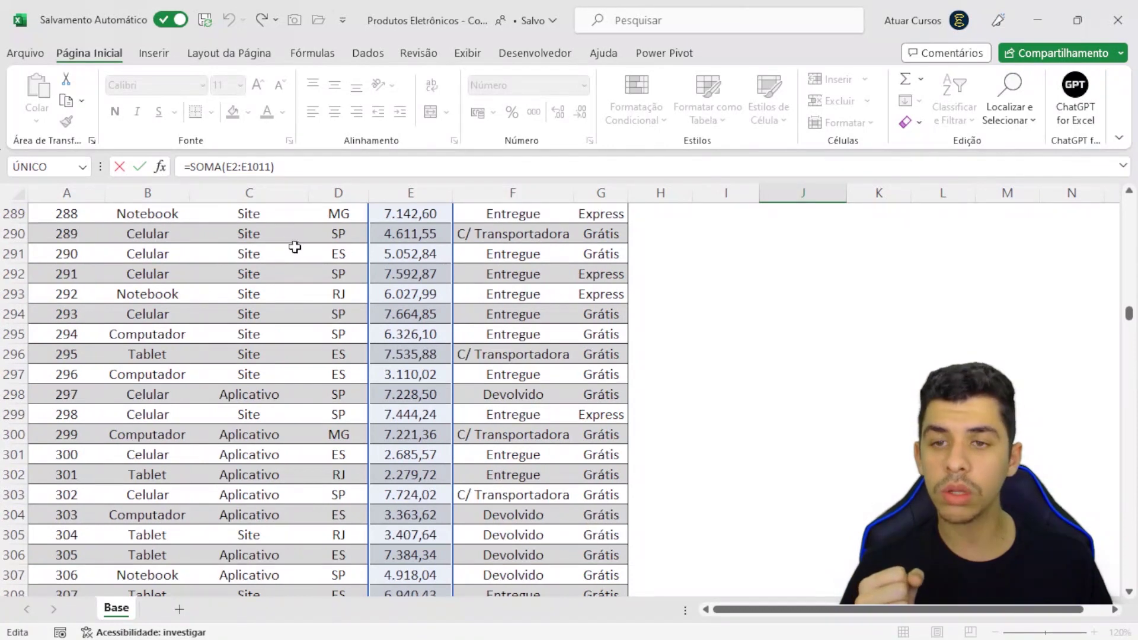
pyautogui.moveTo(278, 167); pyautogui.dragTo(179, 168)
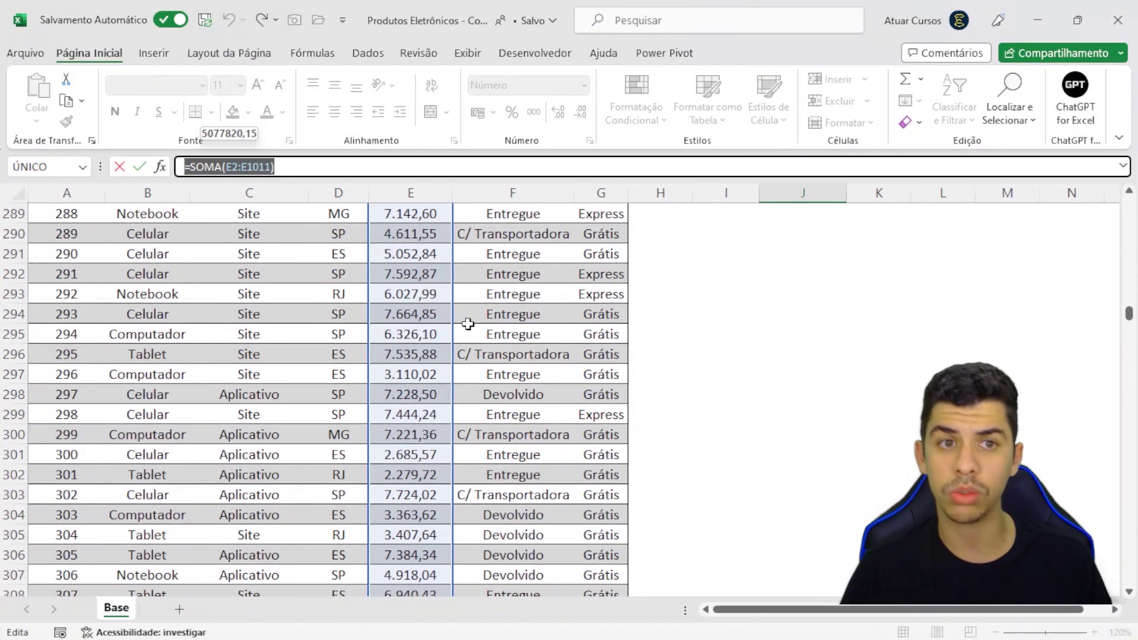
pyautogui.press('Escape')
pyautogui.scroll(1, 737, 360)
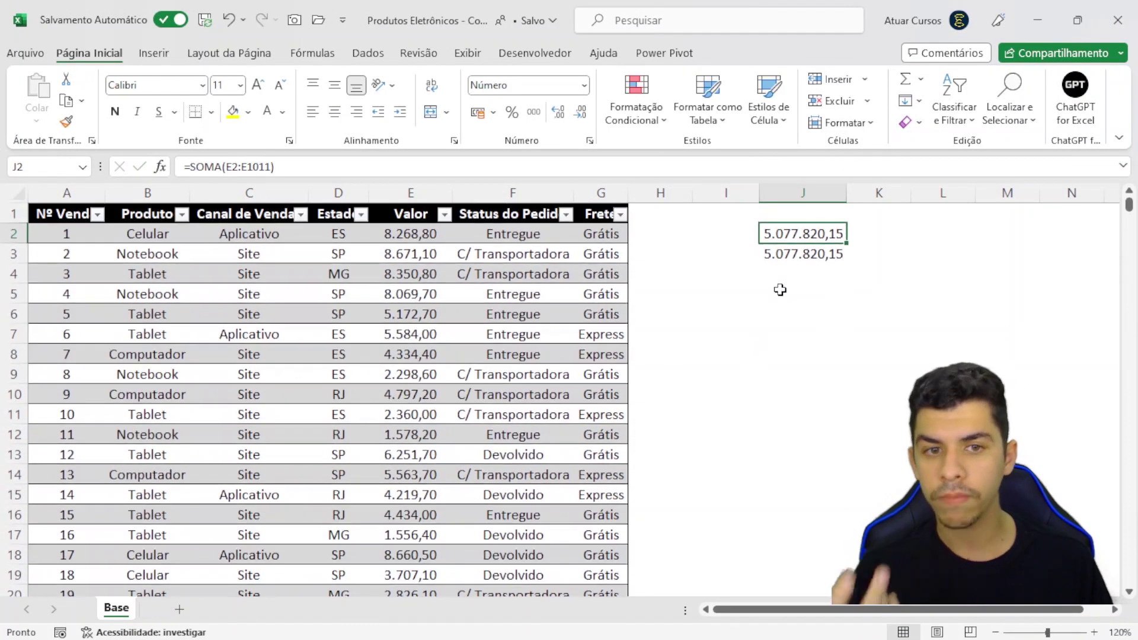
# Undo pasting the duplicated records below the table
pyautogui.click(790, 258)
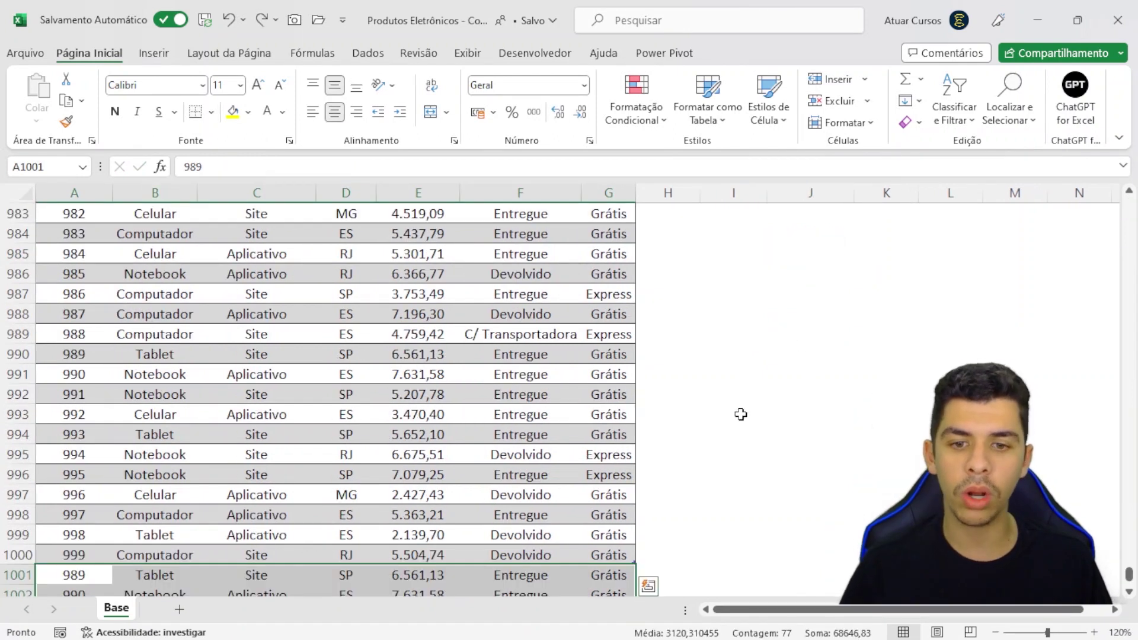
pyautogui.scroll(-4, 600, 493)
pyautogui.hotkey('ctrl', 'z')
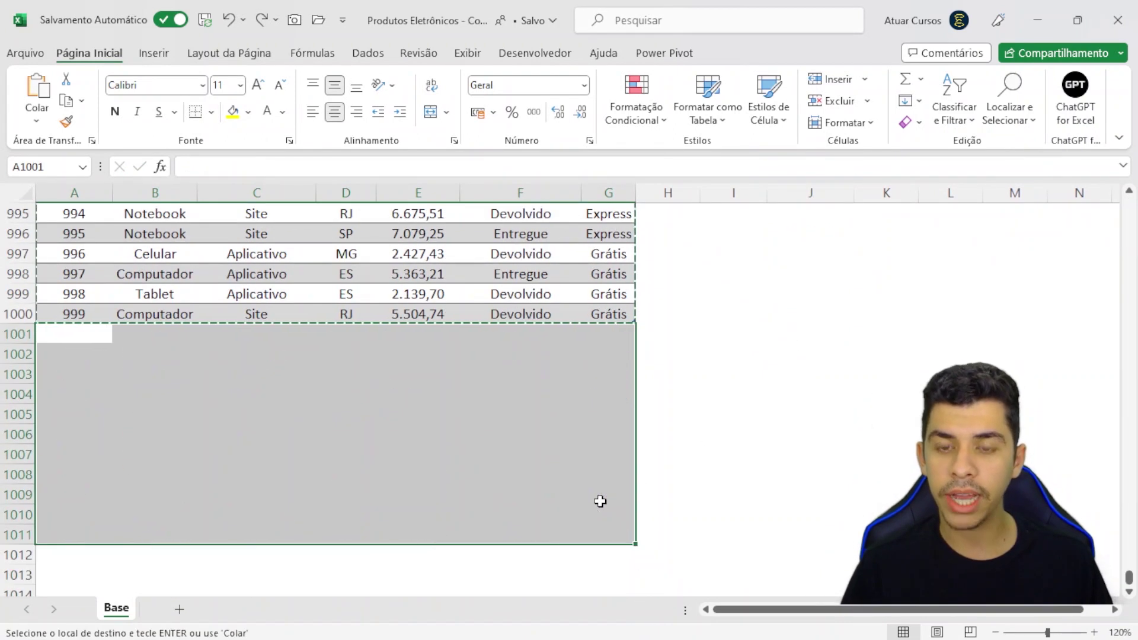
# Compare the totals and formulas in J2 and J3 for the original set of records
pyautogui.click(531, 294)
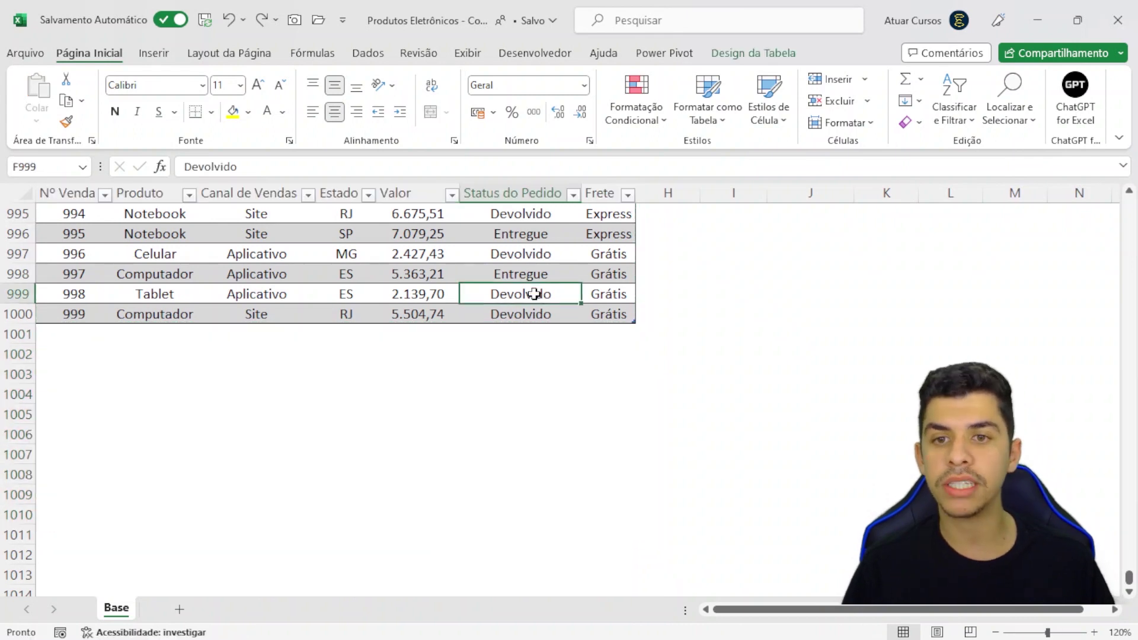
pyautogui.hotkey('ctrl', 'Up')
pyautogui.press('Down')
pyautogui.press('Down')
pyautogui.press('Up')
pyautogui.press('Right')
pyautogui.press('Right')
pyautogui.press('Right')
pyautogui.press('Right')
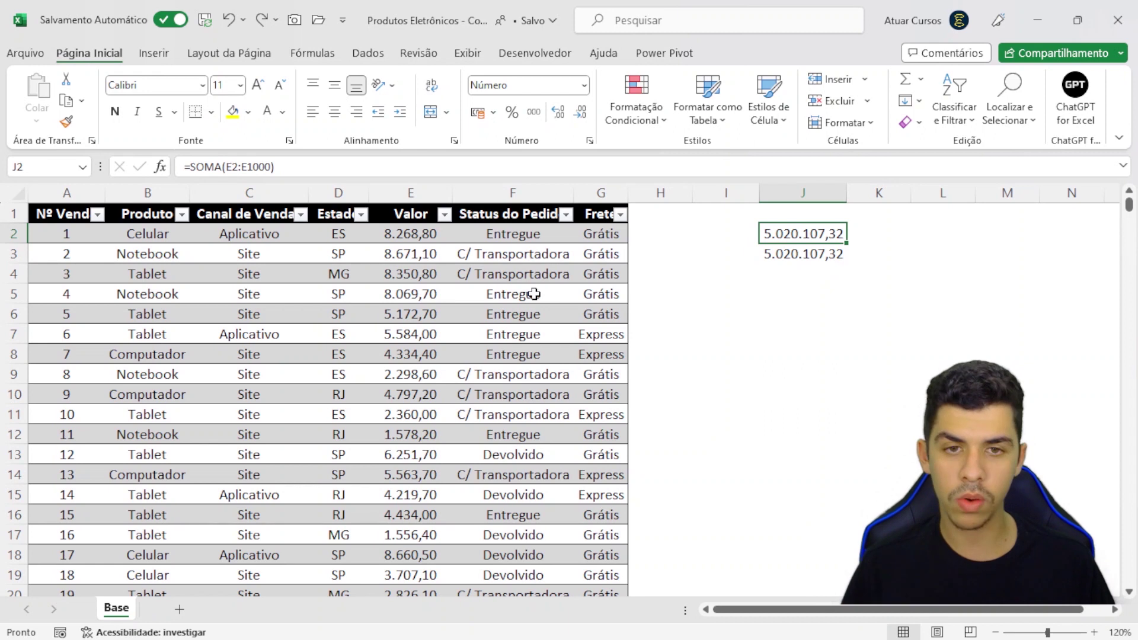
pyautogui.press('Down')
pyautogui.press('Up')
pyautogui.press('Up')
pyautogui.press('Down')
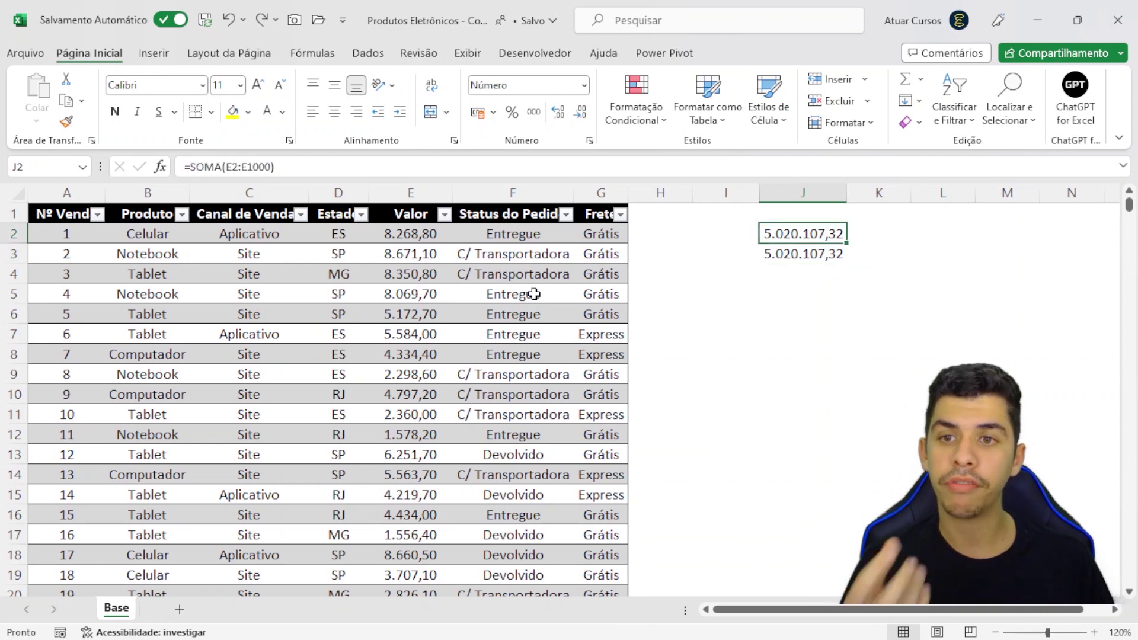
# Try clearing the cell-range formula in J2, and inspect the Base_de_Dados table name inside the SOMA formula in J3
pyautogui.press('Delete')
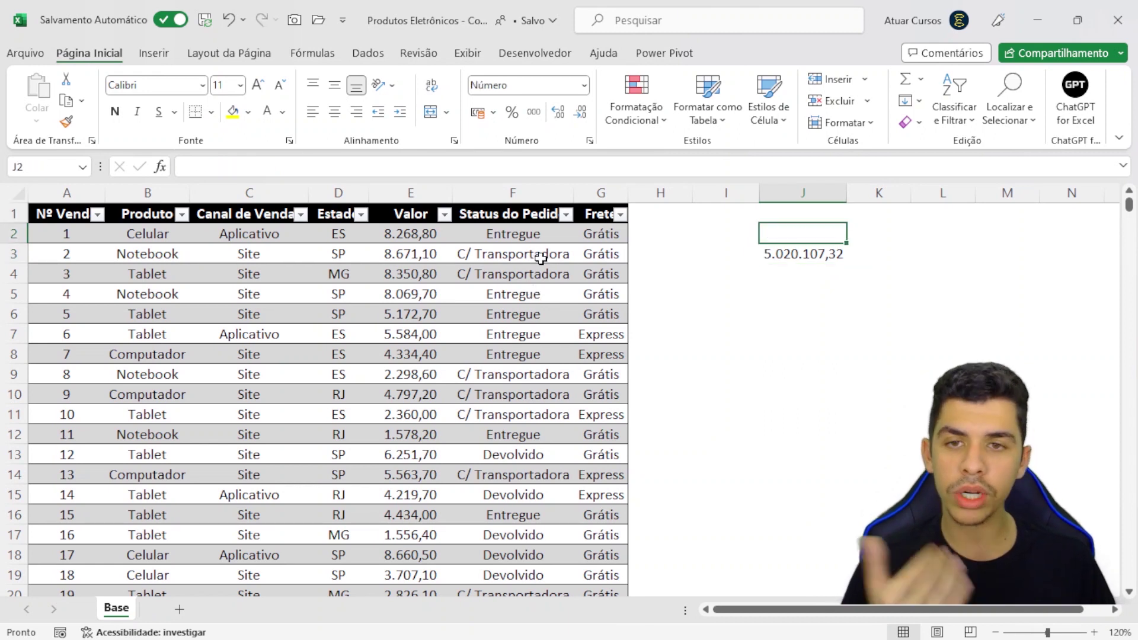
pyautogui.press('Down')
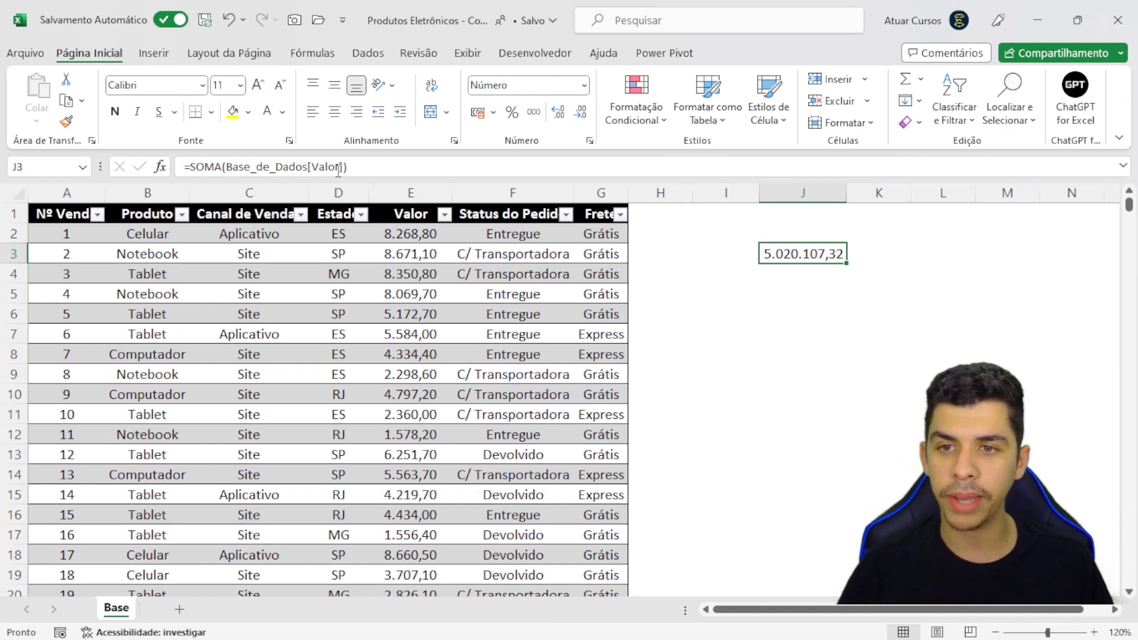
pyautogui.moveTo(207, 168); pyautogui.dragTo(227, 168)
pyautogui.moveTo(307, 171); pyautogui.dragTo(223, 166)
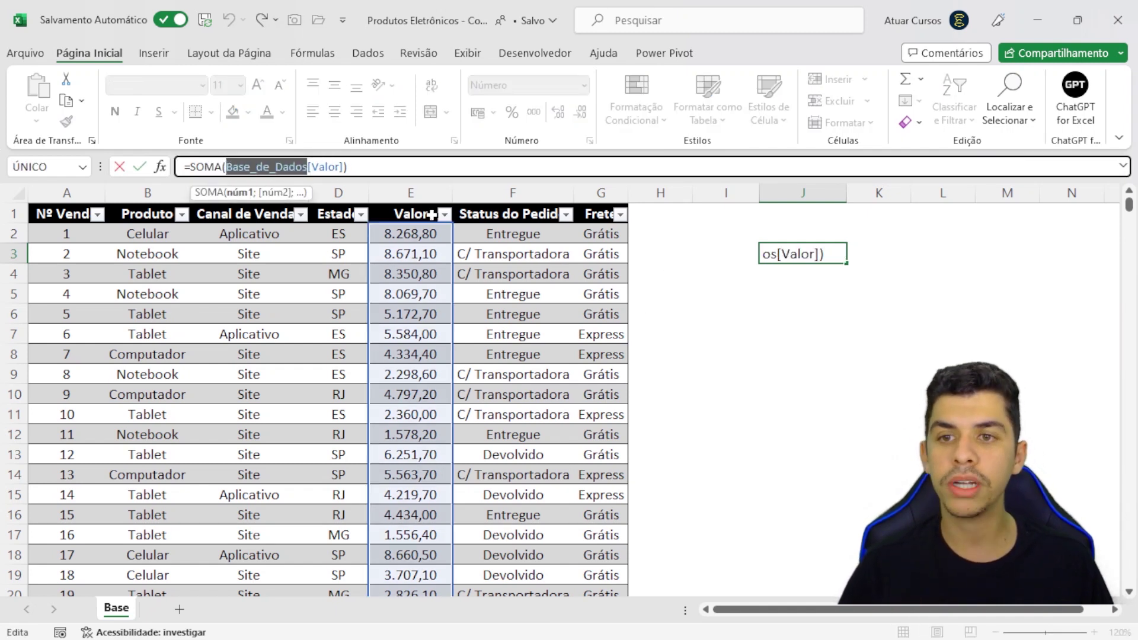
pyautogui.press('Escape')
pyautogui.press('Up')
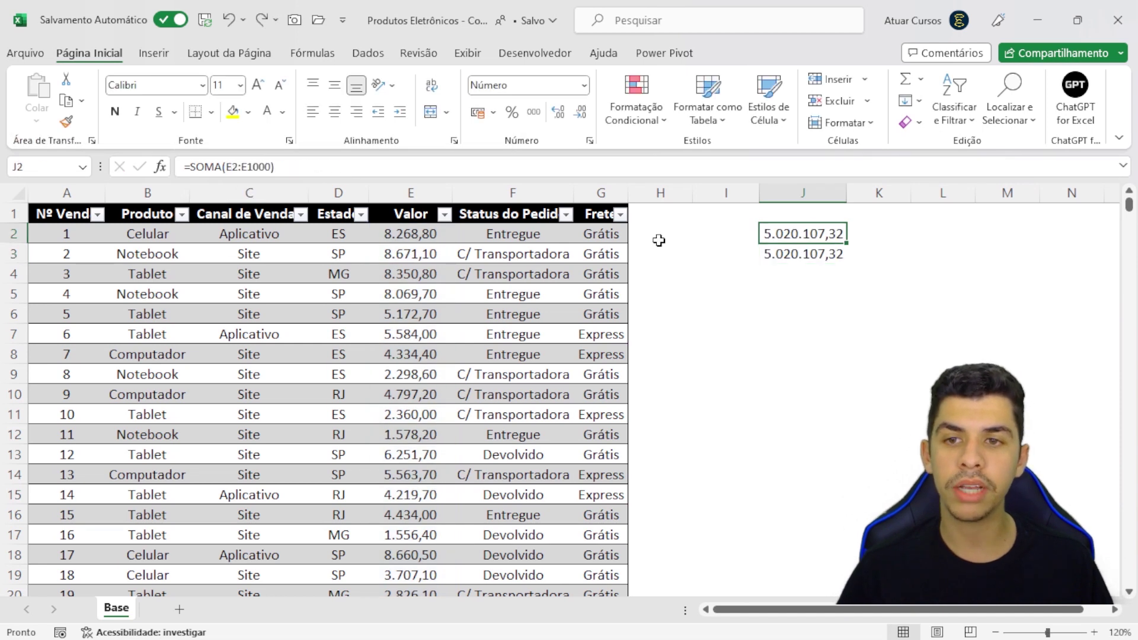
# Inspect the E2:E1000 cell range inside the SOMA formula in J2 without changing the formula
pyautogui.press('F2')
pyautogui.moveTo(812, 235); pyautogui.dragTo(863, 237)
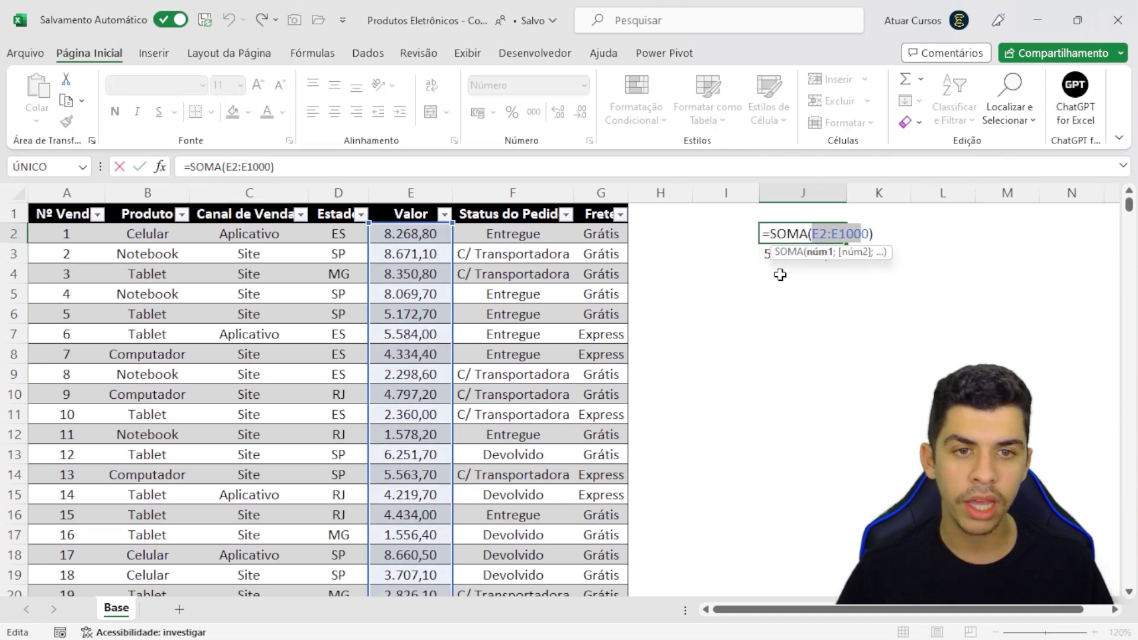
pyautogui.press('Escape')
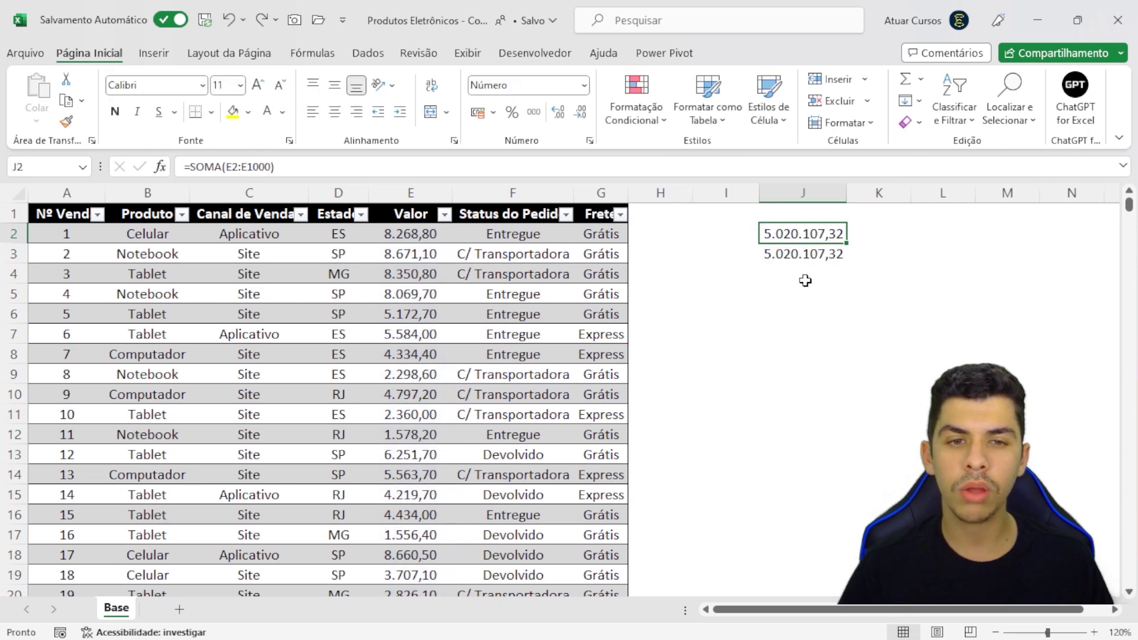
# Clear both SOMA formulas from cells J2 and J3
pyautogui.press('Delete')
pyautogui.click(809, 251)
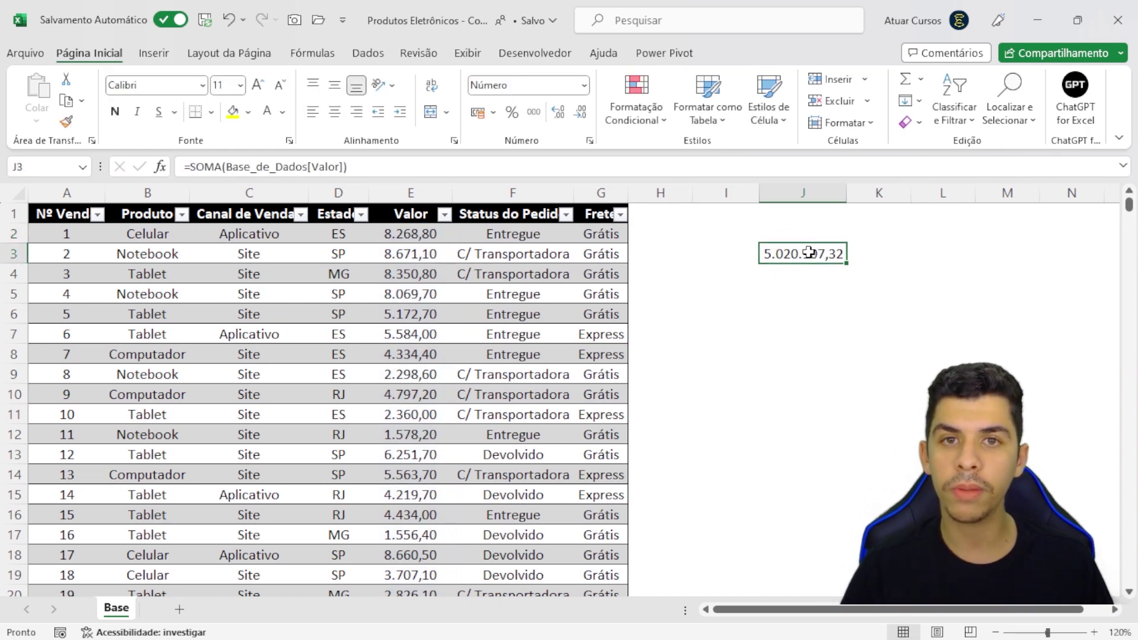
pyautogui.press('Delete')
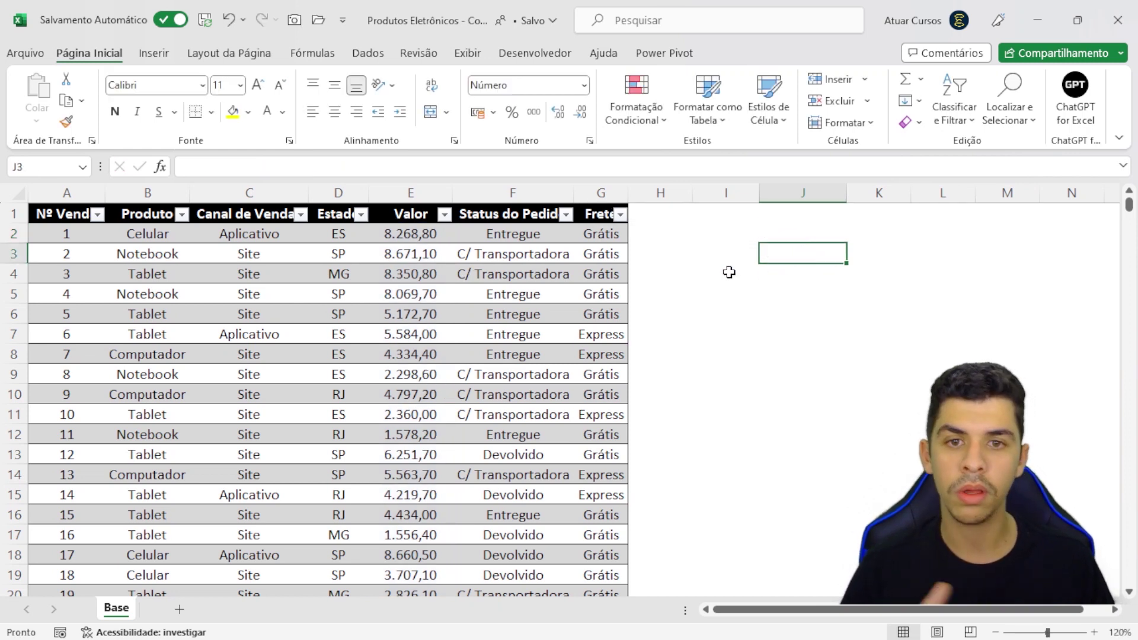
# Select a cell inside the sales table and display the table design options
pyautogui.click(540, 294)
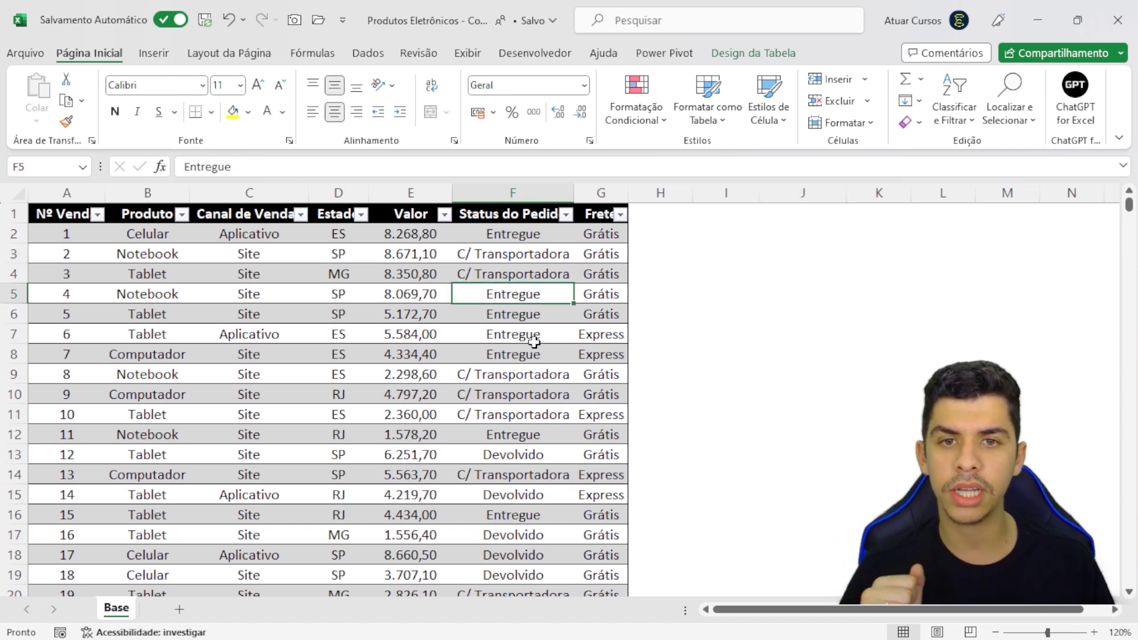
pyautogui.click(744, 54)
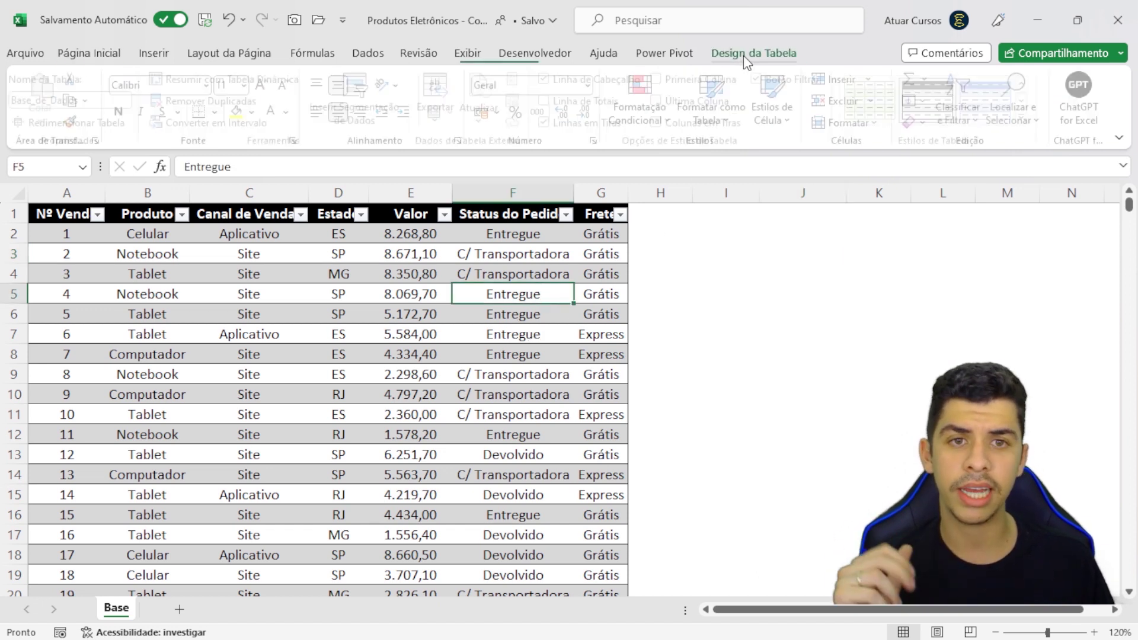